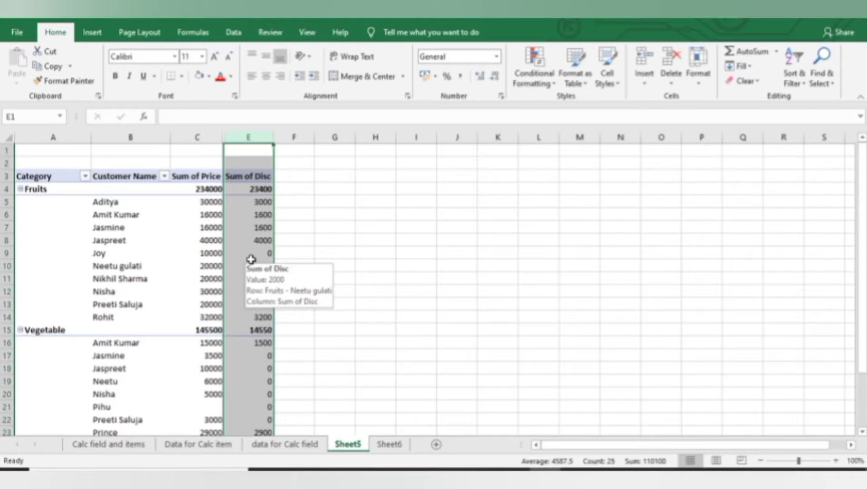
- Highlight the Sum of Disc column of the pivot table on Sheet5
{"action": "left_click", "coordinate": [340, 252]}
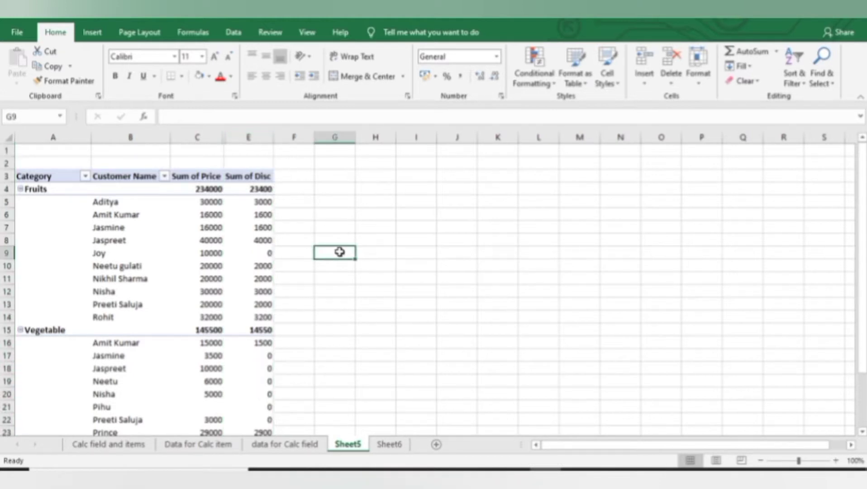
{"action": "left_click", "coordinate": [250, 138]}
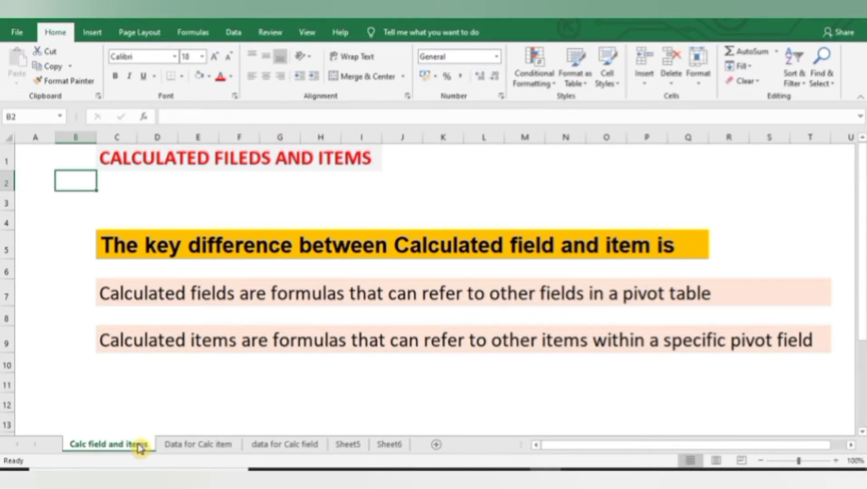
- Examine the Electronics pivot table on Sheet6, including the Cancelled, cancel rate and Sold items under Order Status
{"action": "left_click", "coordinate": [382, 446]}
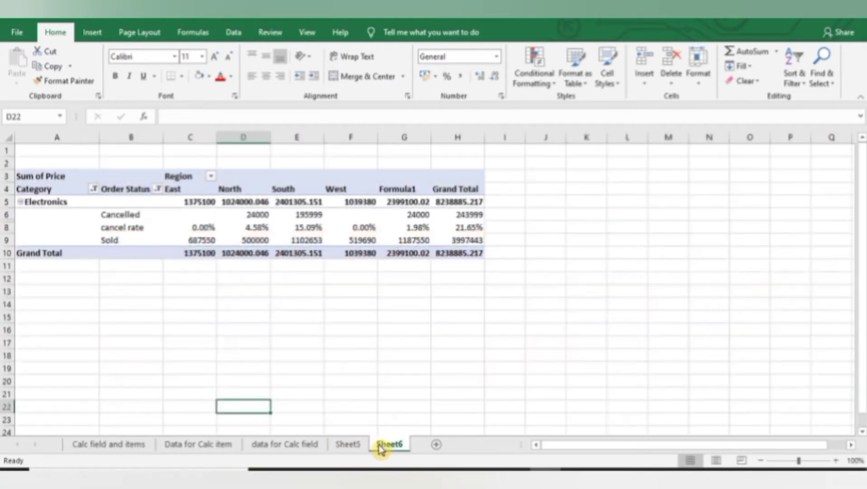
{"action": "key", "text": "Down"}
{"action": "key", "text": "Down"}
{"action": "key", "text": "Down"}
{"action": "key", "text": "Down"}
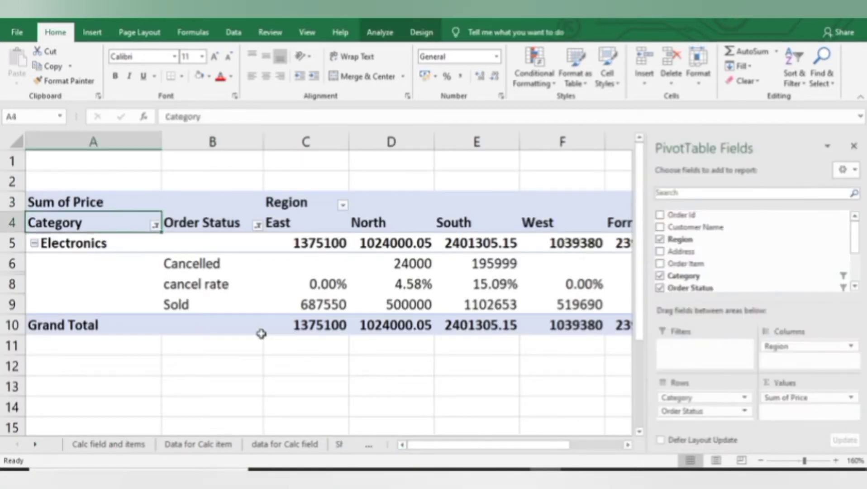
{"action": "key", "text": "Down"}
{"action": "key", "text": "Down"}
{"action": "key", "text": "Down"}
{"action": "key", "text": "Down"}
{"action": "key", "text": "Down"}
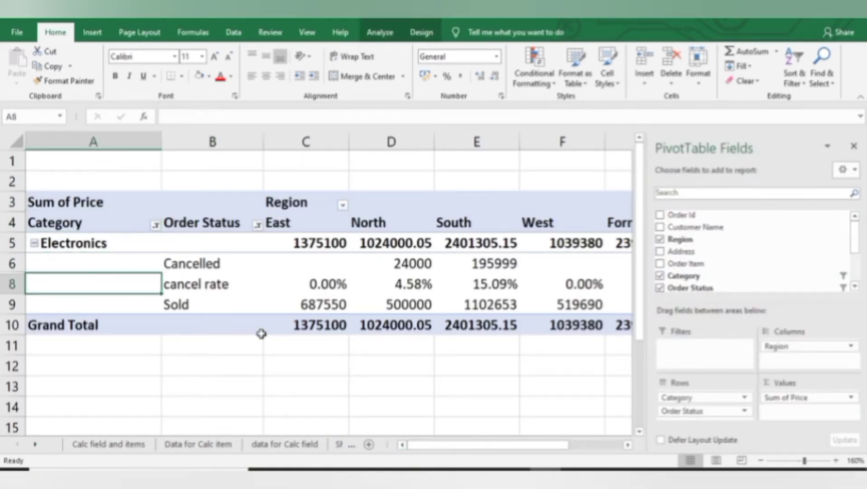
{"action": "key", "text": "Right"}
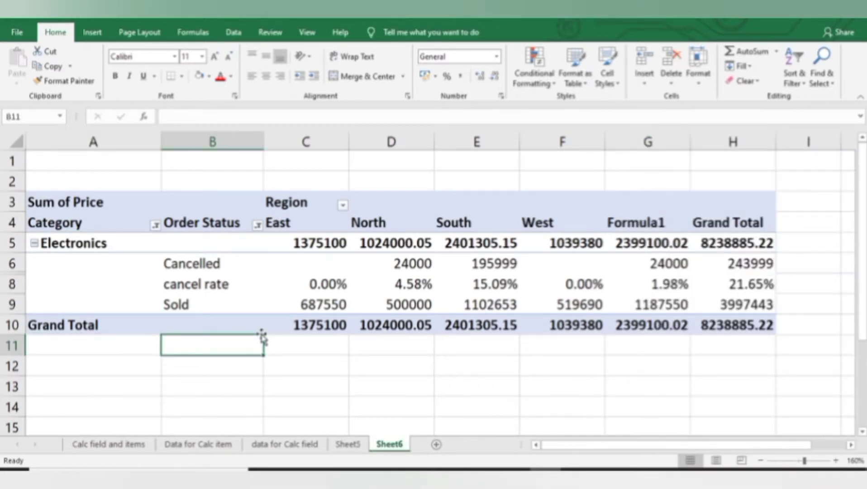
{"action": "left_click_drag", "start_coordinate": [212, 264], "coordinate": [218, 295]}
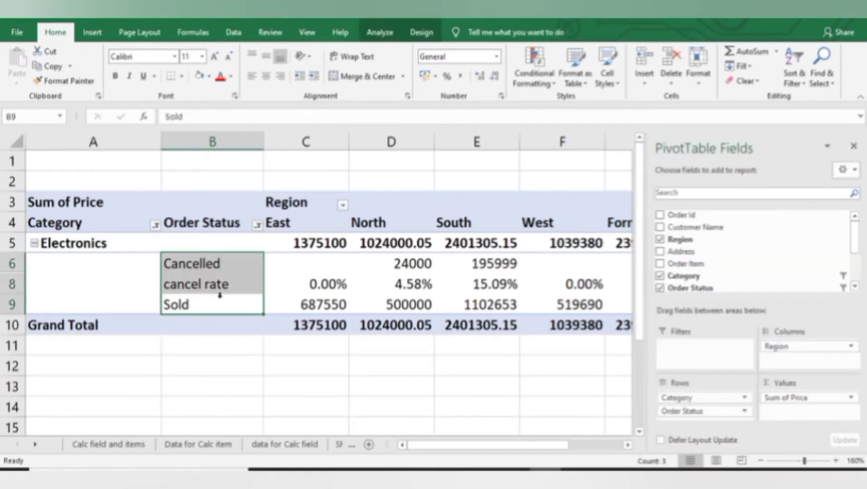
{"action": "left_click", "coordinate": [227, 305]}
{"action": "left_click", "coordinate": [256, 230]}
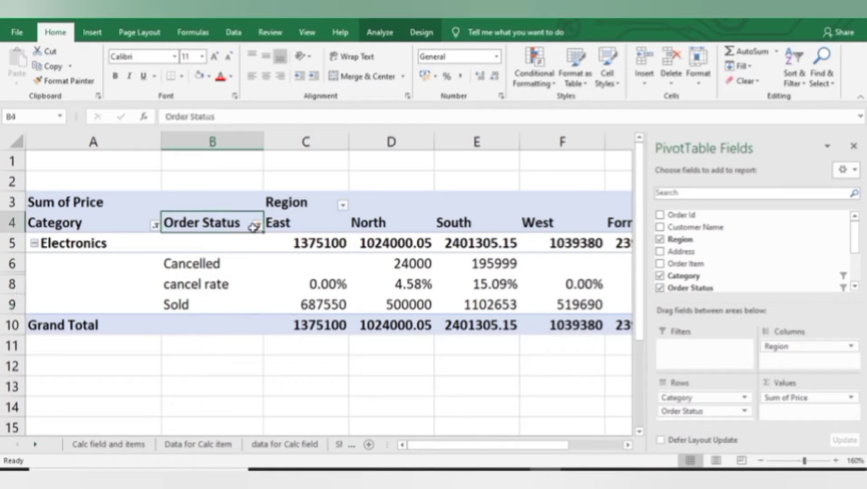
- Filter Order Status to Cancelled, Ordered, Out for Delivery, Packed and Shipped, leaving out Formula1, cancel rate and Sold
{"action": "left_click", "coordinate": [258, 229]}
{"action": "left_click", "coordinate": [178, 305]}
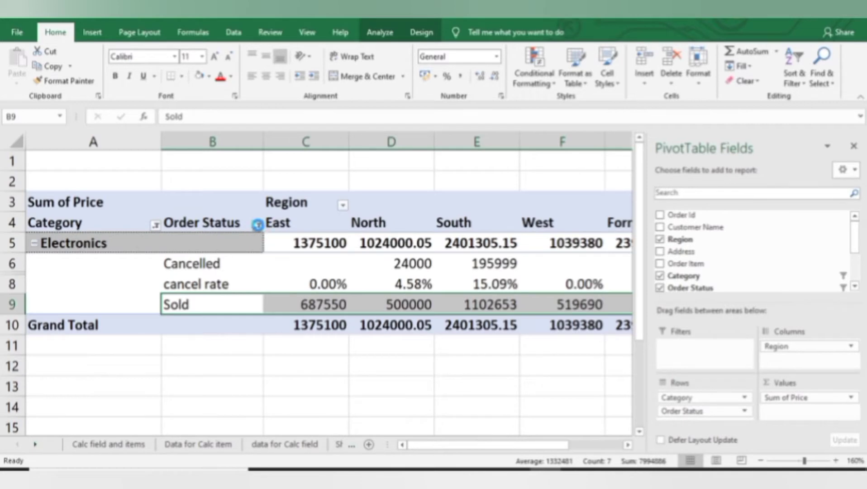
{"action": "left_click", "coordinate": [257, 226]}
{"action": "left_click", "coordinate": [206, 311]}
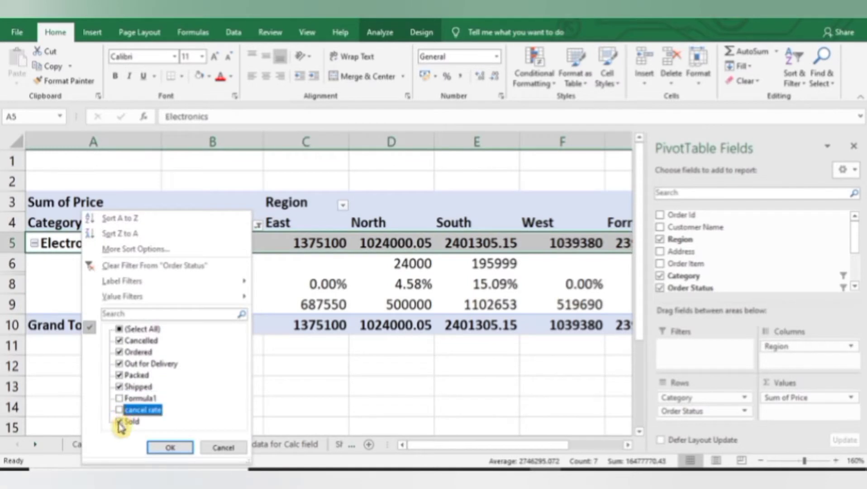
{"action": "left_click", "coordinate": [119, 409]}
{"action": "left_click", "coordinate": [119, 421]}
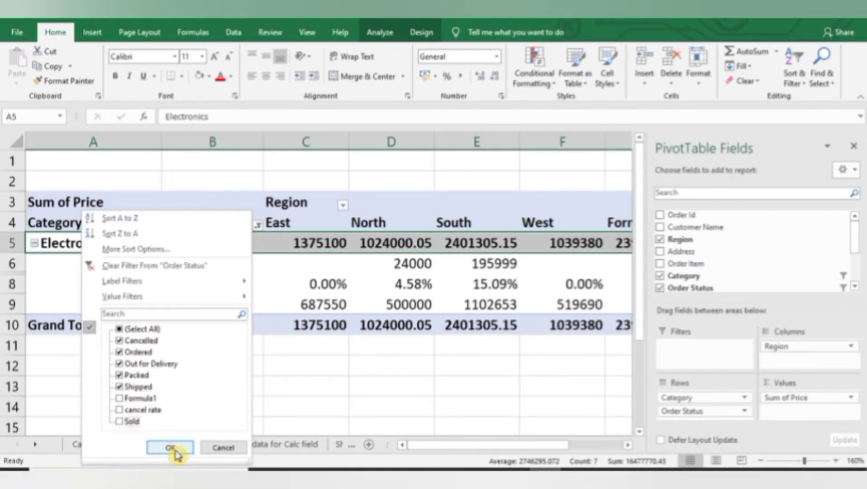
{"action": "left_click", "coordinate": [171, 448]}
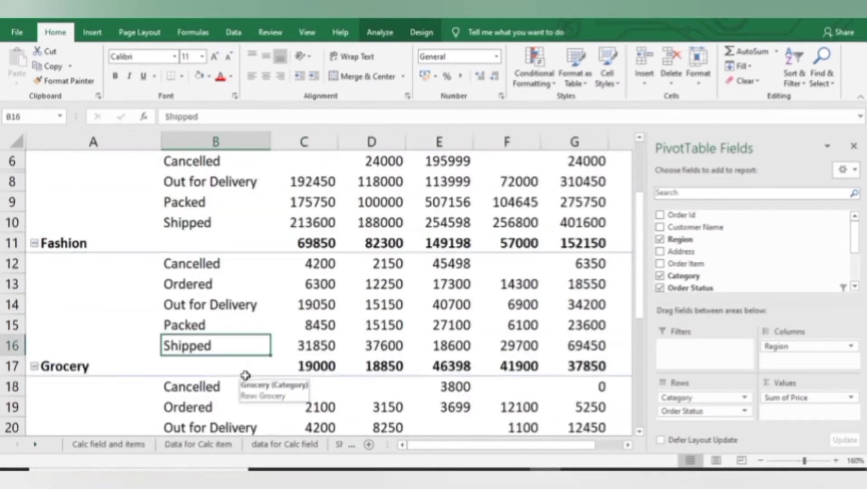
- Examine the order status items under Fashion, highlighting the labels from Ordered through Shipped
{"action": "key", "text": "Up"}
{"action": "key", "text": "Up"}
{"action": "key", "text": "Up"}
{"action": "key", "text": "Up"}
{"action": "key", "text": "Up"}
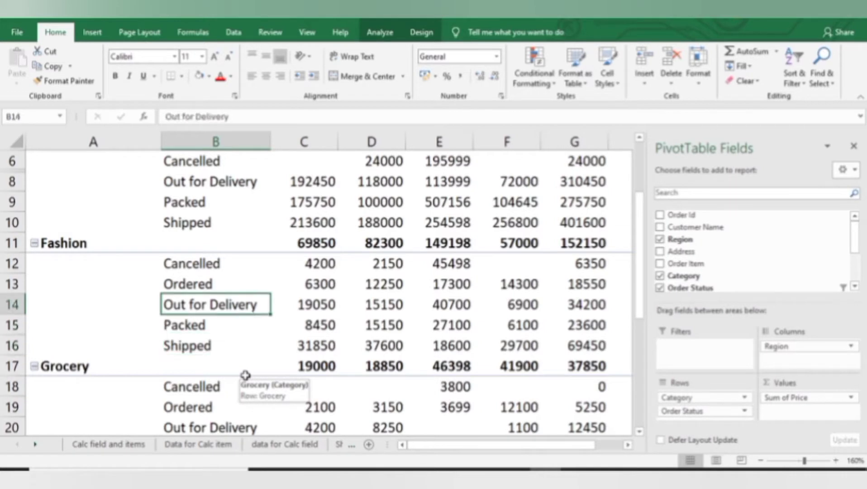
{"action": "key", "text": "Down"}
{"action": "key", "text": "Down"}
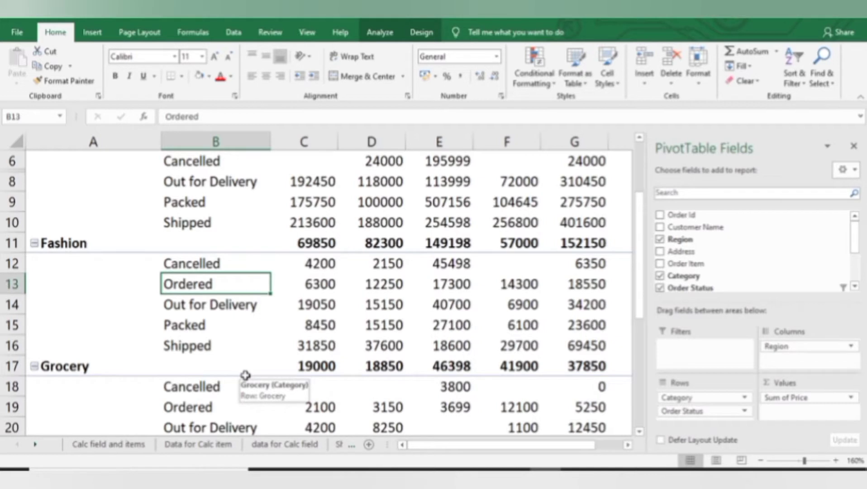
{"action": "key", "text": "shift+Down"}
{"action": "key", "text": "shift+Down"}
{"action": "key", "text": "shift+Down"}
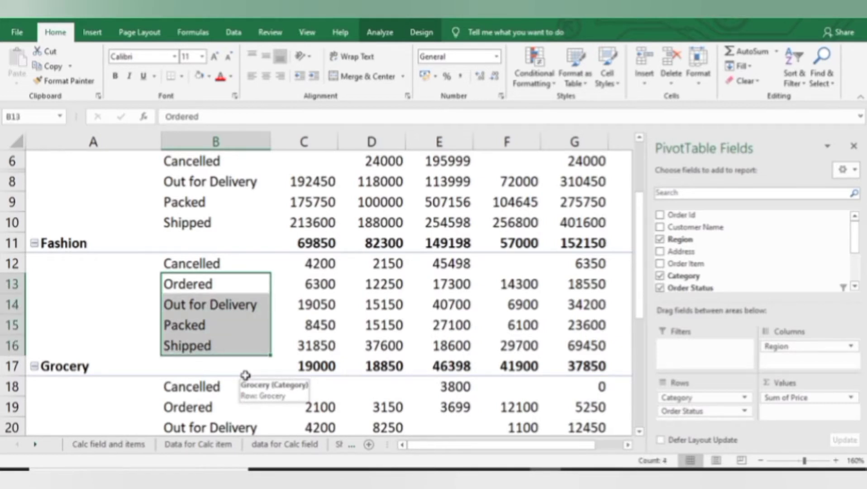
- Create a PivotTable from Table4 on the data for Calc field sheet, placed in a new worksheet
{"action": "left_click", "coordinate": [116, 445]}
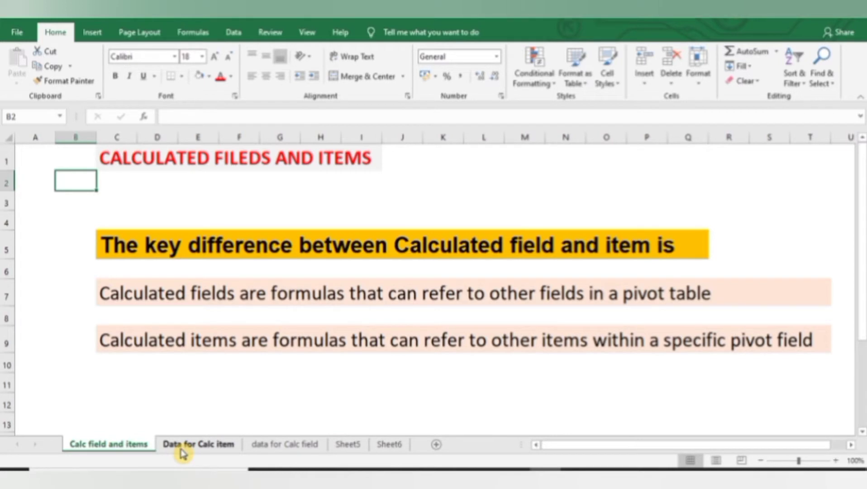
{"action": "left_click", "coordinate": [270, 446]}
{"action": "left_click", "coordinate": [336, 312]}
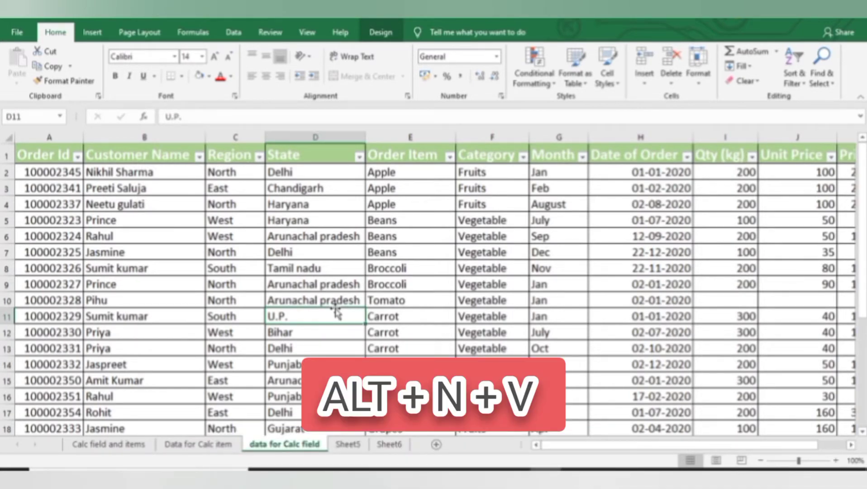
{"action": "key", "text": "alt"}
{"action": "key", "text": "n"}
{"action": "key", "text": "v"}
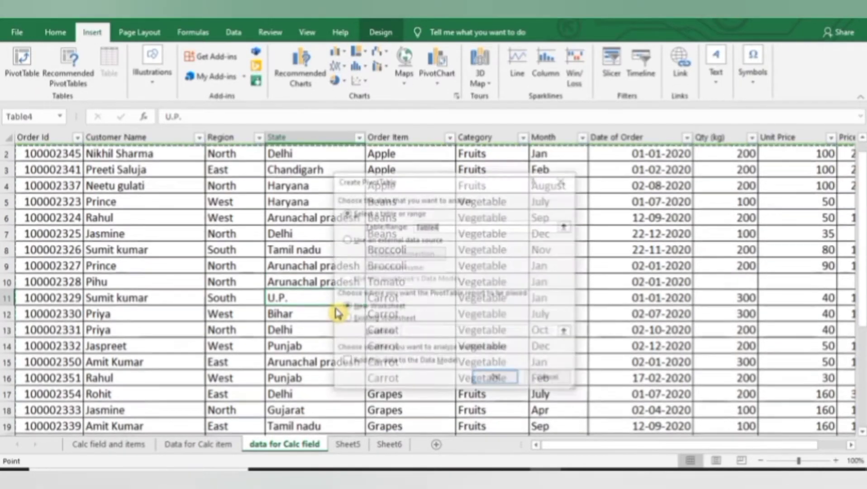
{"action": "left_click", "coordinate": [496, 379]}
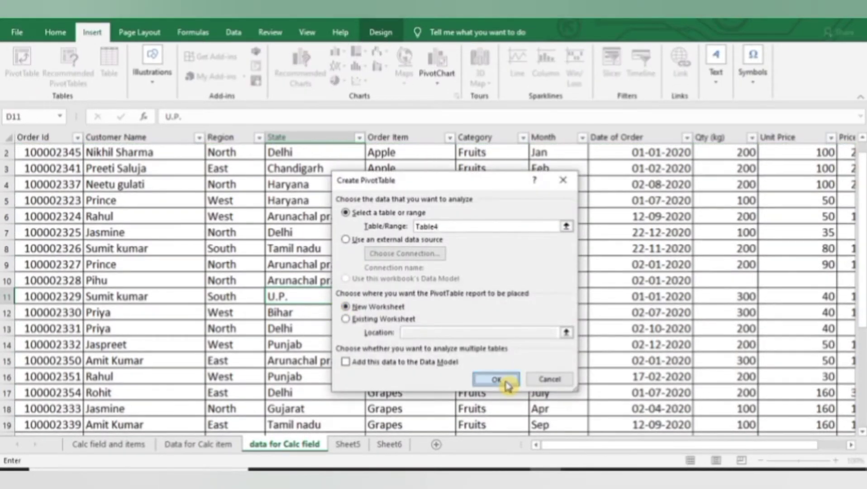
{"action": "left_click", "coordinate": [307, 448]}
{"action": "left_click", "coordinate": [171, 444]}
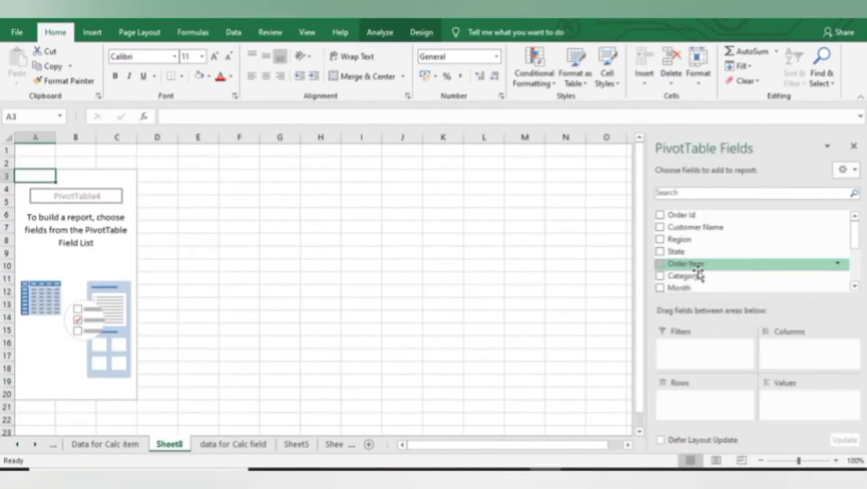
- Add Category and Customer Name as row fields and Price as a summed value in the new PivotTable
{"action": "left_click", "coordinate": [660, 276]}
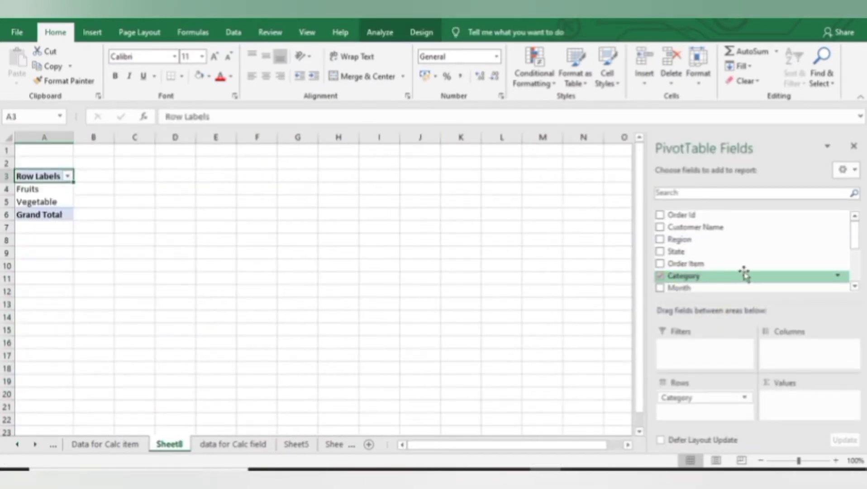
{"action": "scroll", "coordinate": [855, 251], "scroll_direction": "down", "scroll_amount": 2}
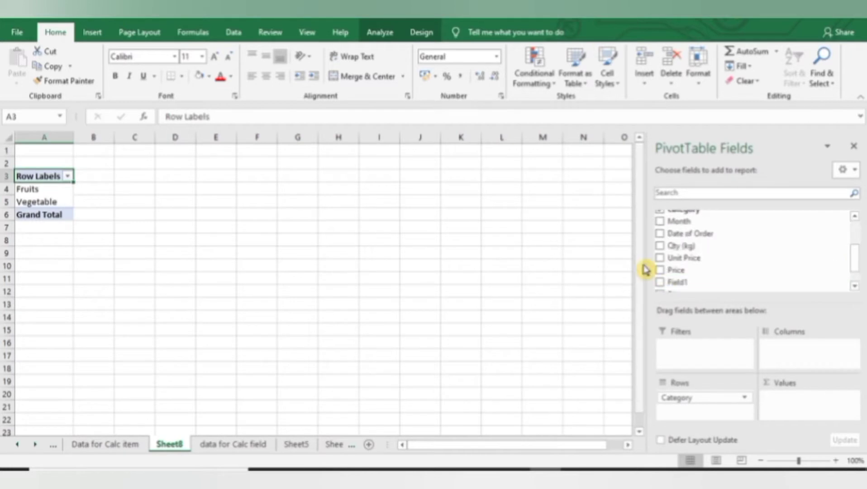
{"action": "left_click", "coordinate": [662, 272]}
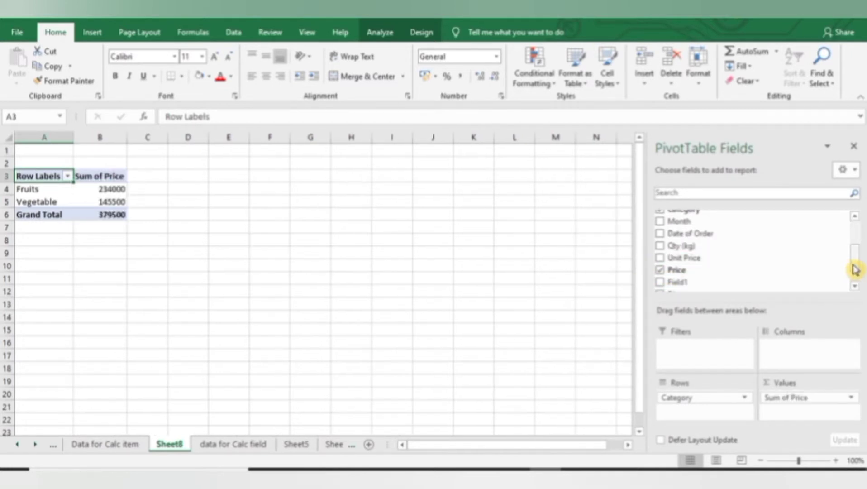
{"action": "left_click_drag", "start_coordinate": [856, 269], "coordinate": [859, 246]}
{"action": "scroll", "coordinate": [858, 247], "scroll_direction": "down", "scroll_amount": 2}
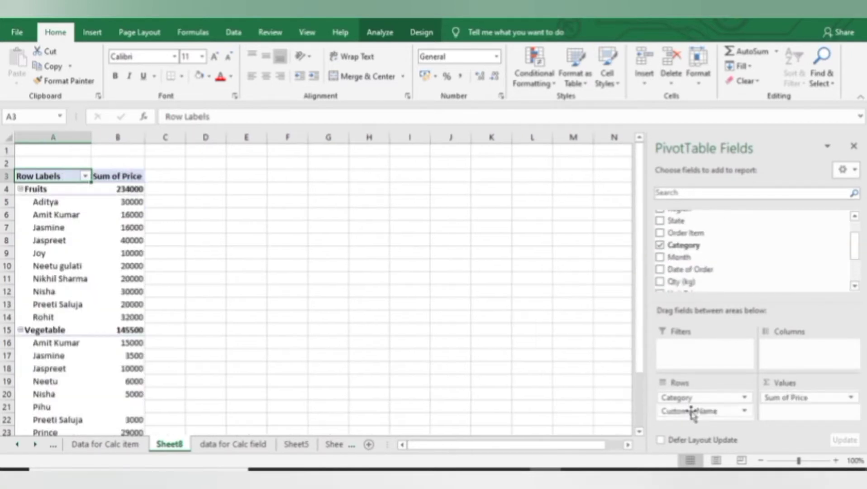
- Change the PivotTable's report layout to tabular form so Category and Customer Name have separate columns
{"action": "left_click", "coordinate": [59, 299]}
{"action": "left_click", "coordinate": [66, 260]}
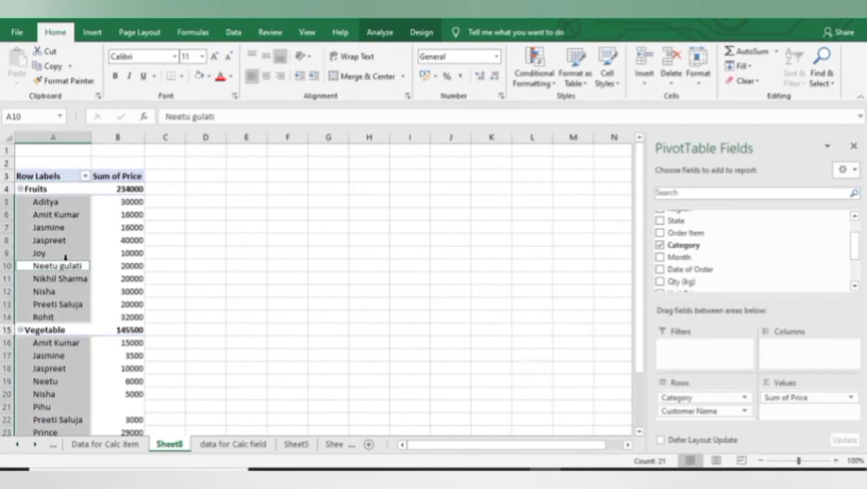
{"action": "left_click", "coordinate": [93, 257]}
{"action": "left_click", "coordinate": [421, 35]}
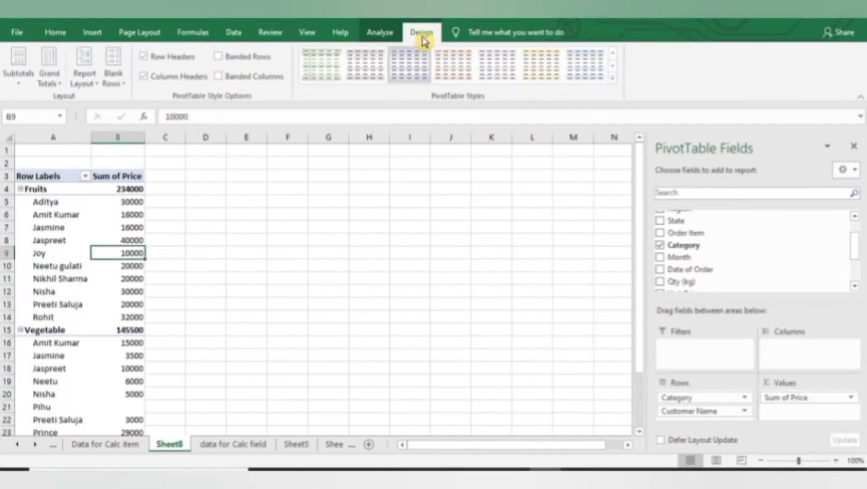
{"action": "left_click", "coordinate": [85, 78]}
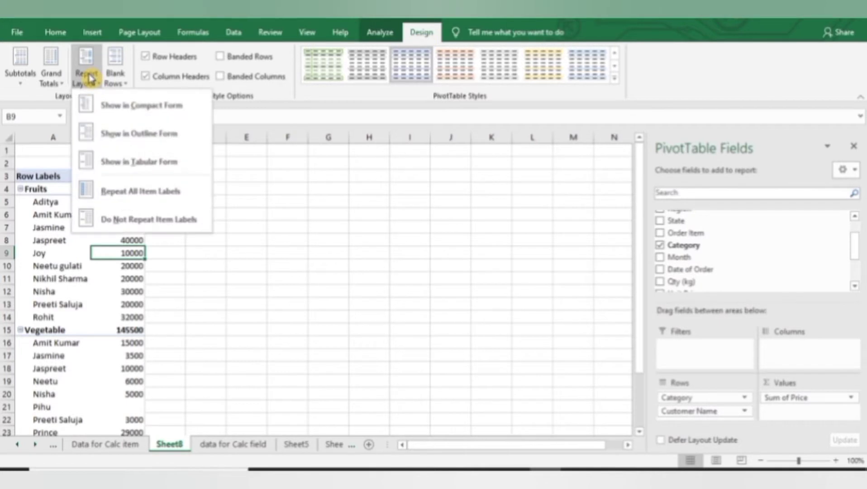
{"action": "left_click", "coordinate": [111, 157]}
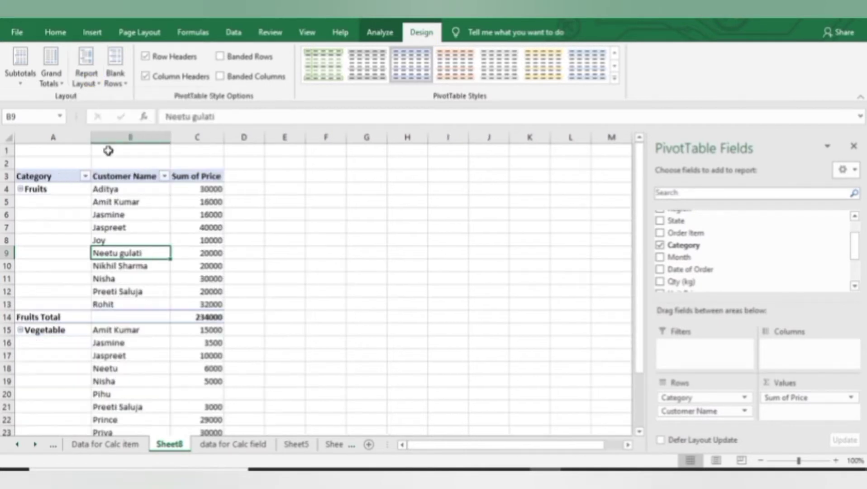
{"action": "left_click", "coordinate": [115, 216]}
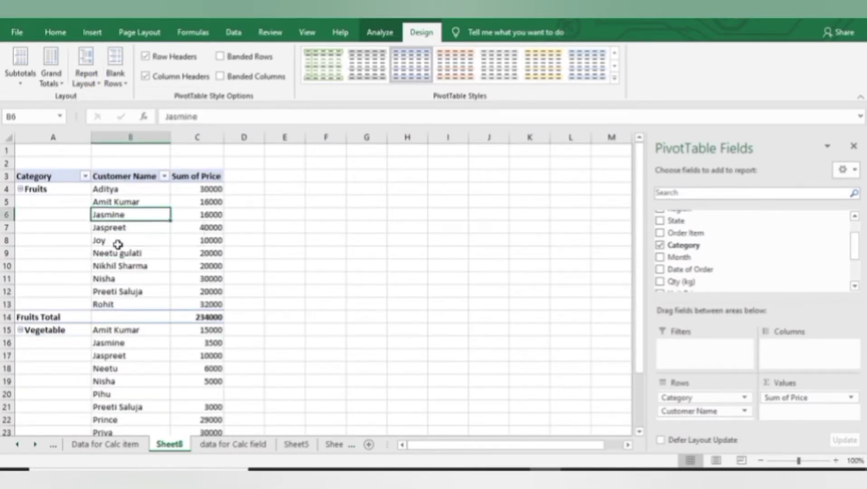
{"action": "left_click", "coordinate": [118, 241]}
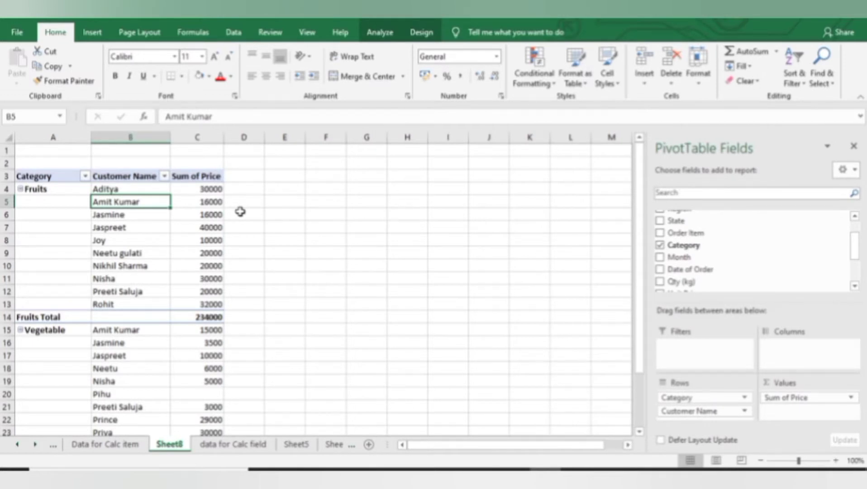
- Start a new calculated field in the PivotTable and name it Discount
{"action": "left_click", "coordinate": [218, 202]}
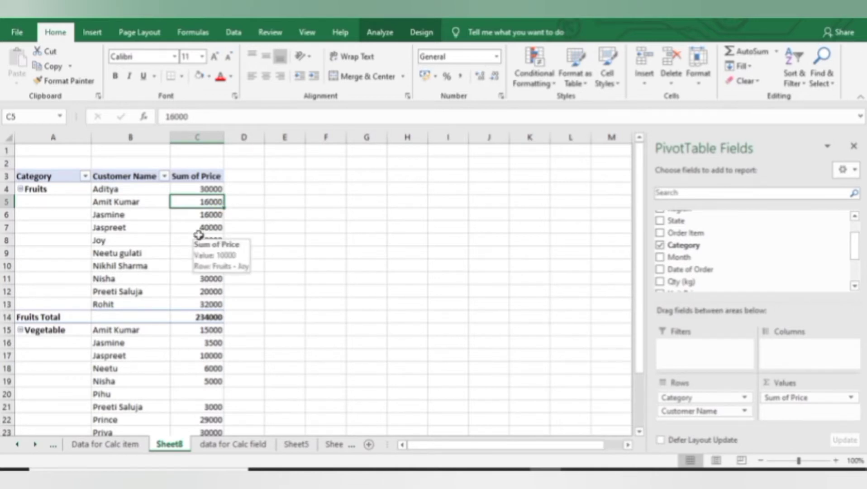
{"action": "left_click", "coordinate": [390, 35]}
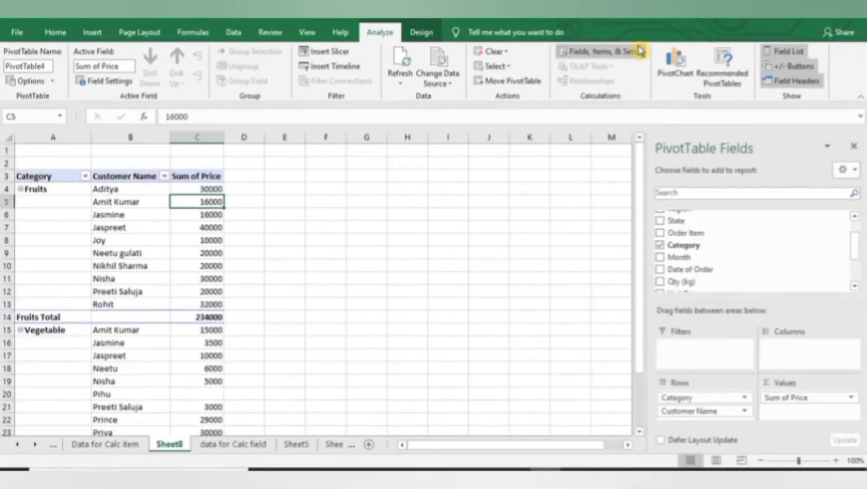
{"action": "left_click", "coordinate": [665, 73]}
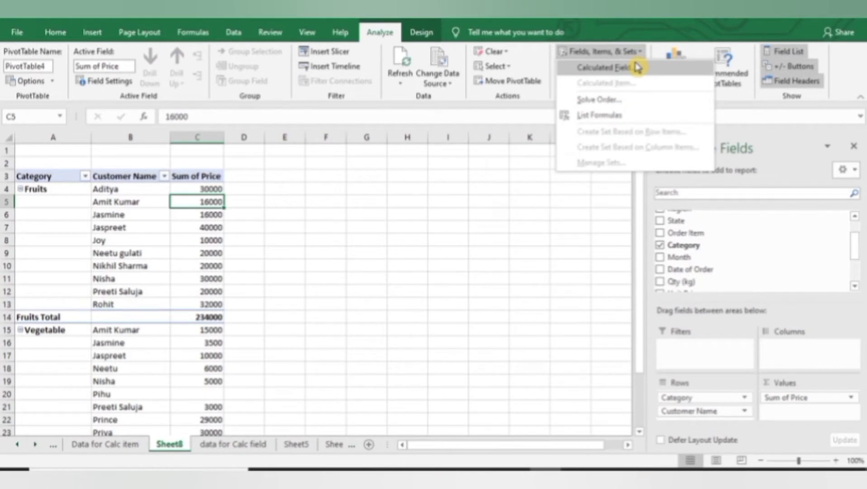
{"action": "left_click", "coordinate": [636, 68]}
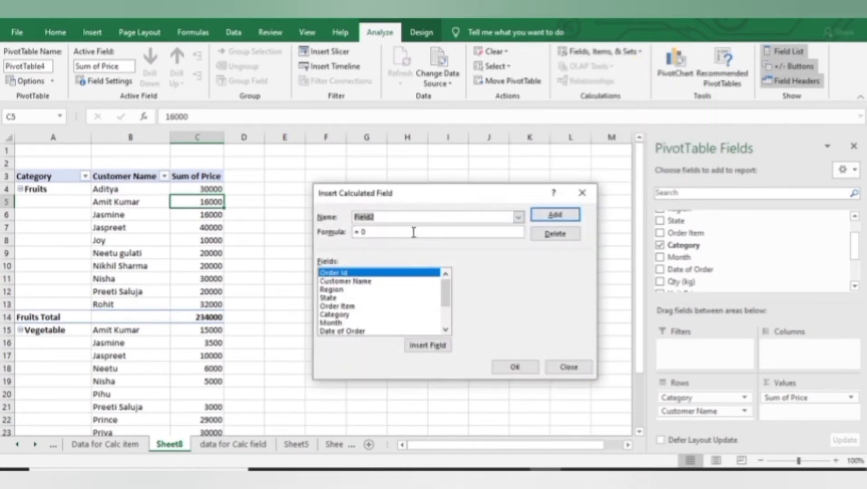
{"action": "key", "text": "BackSpace"}
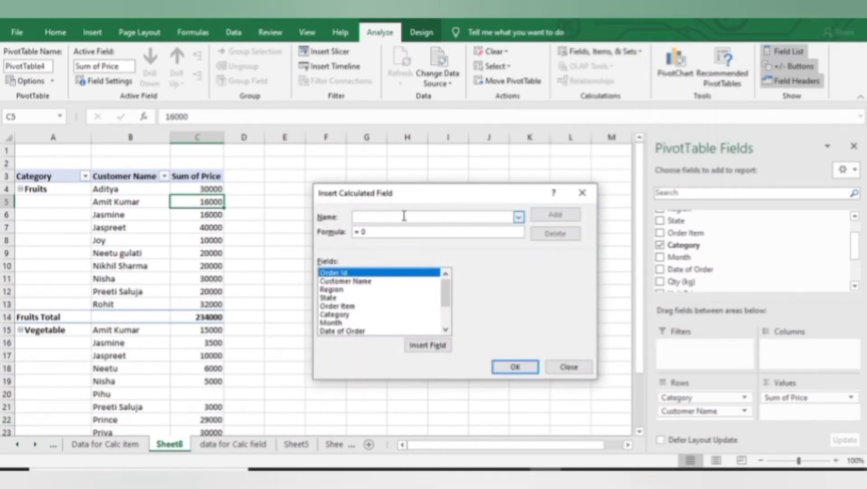
{"action": "type", "text": "Disc"}
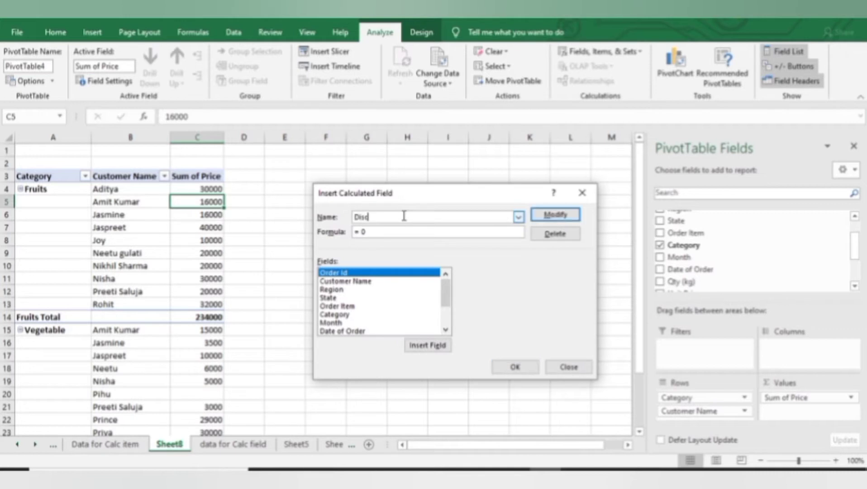
{"action": "type", "text": "ount"}
- Define the Discount field with the formula =if(Price>10000,1,0) and add it to the PivotTable
{"action": "left_click", "coordinate": [400, 230]}
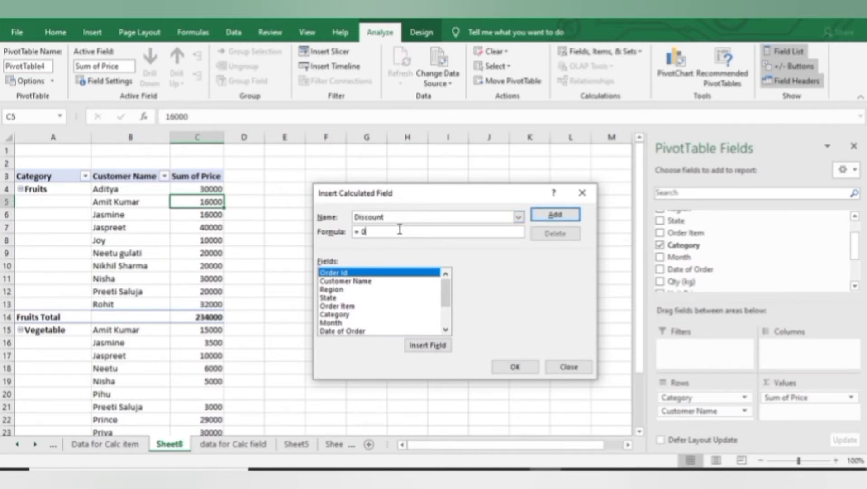
{"action": "key", "text": "BackSpace"}
{"action": "key", "text": "BackSpace"}
{"action": "type", "text": "if("}
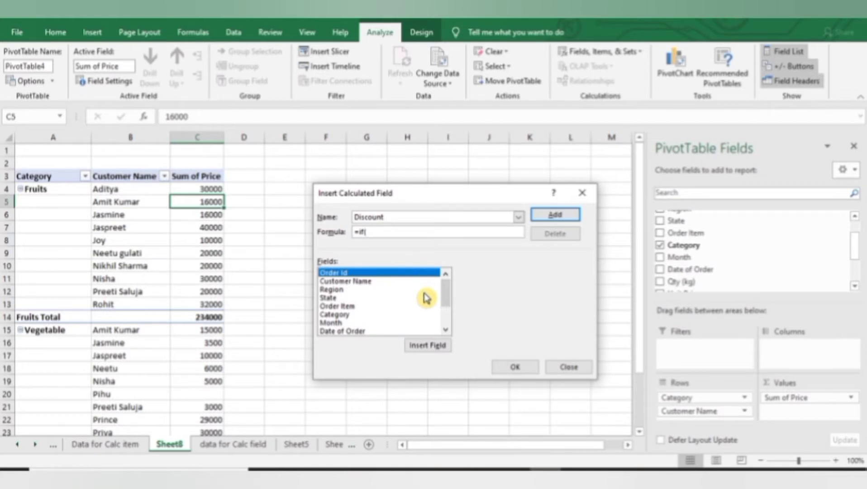
{"action": "left_click_drag", "start_coordinate": [446, 292], "coordinate": [446, 310]}
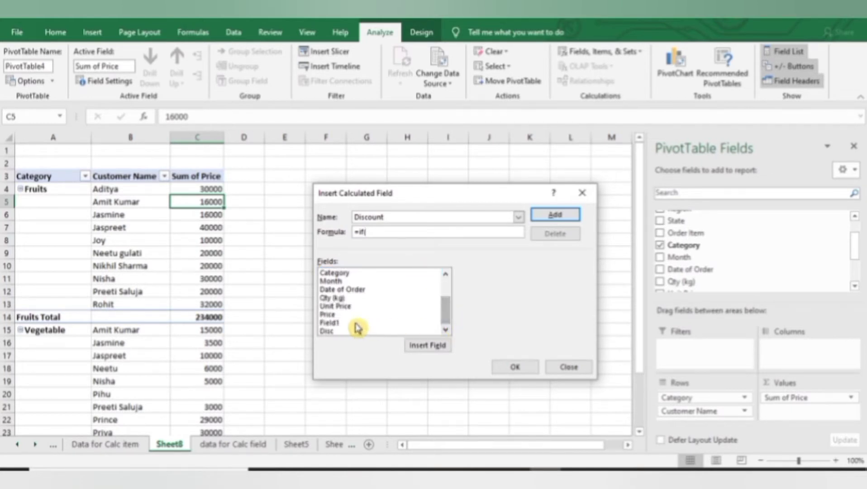
{"action": "double_click", "coordinate": [335, 314]}
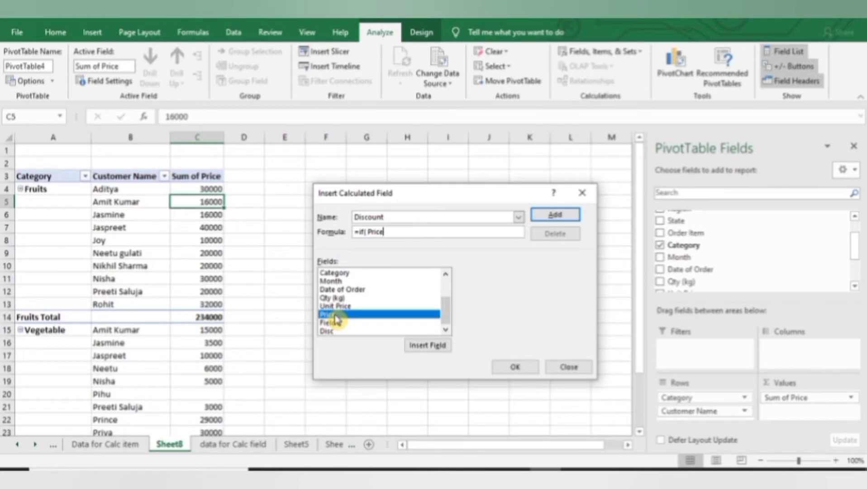
{"action": "type", "text": ">10000,"}
{"action": "type", "text": "1,"}
{"action": "type", "text": "0"}
{"action": "type", "text": ")"}
{"action": "left_click", "coordinate": [563, 219]}
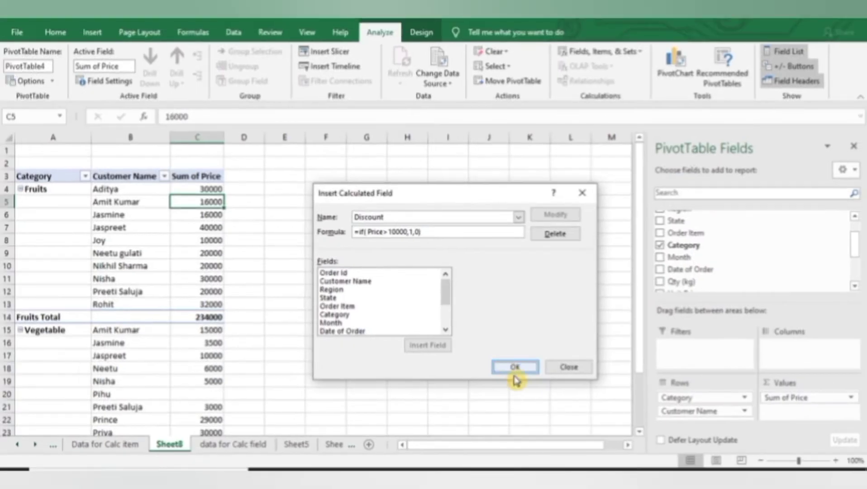
{"action": "left_click", "coordinate": [514, 368]}
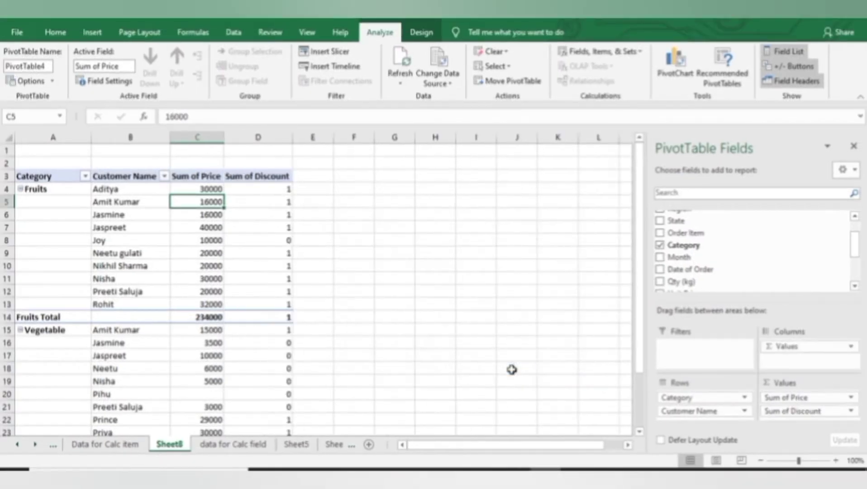
- Examine the Sum of Discount values row by row for the customers
{"action": "left_click", "coordinate": [280, 240]}
{"action": "key", "text": "Down"}
{"action": "key", "text": "Down"}
{"action": "key", "text": "Down"}
{"action": "key", "text": "Down"}
{"action": "key", "text": "Down"}
{"action": "key", "text": "Down"}
{"action": "key", "text": "Down"}
{"action": "key", "text": "Down"}
{"action": "key", "text": "Down"}
{"action": "key", "text": "Down"}
{"action": "key", "text": "Down"}
{"action": "key", "text": "Down"}
{"action": "key", "text": "Down"}
{"action": "key", "text": "Down"}
{"action": "key", "text": "Down"}
{"action": "key", "text": "Down"}
{"action": "key", "text": "Down"}
{"action": "key", "text": "Down"}
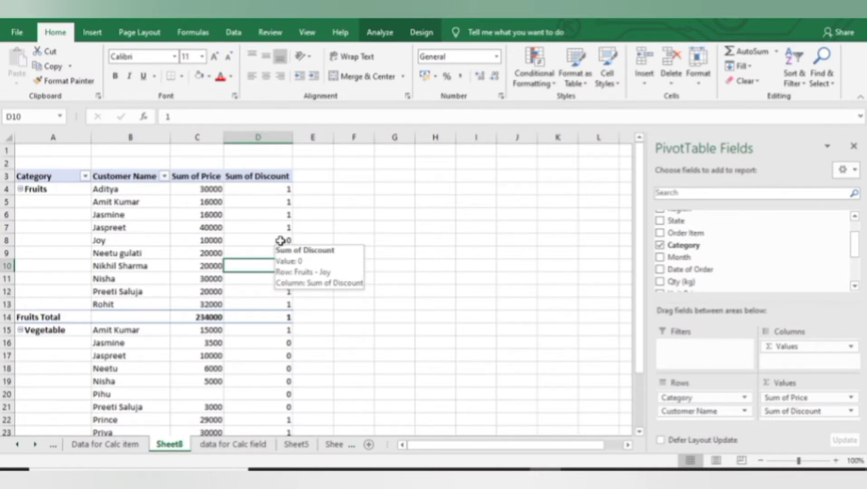
- Apply the custom number format "Yes";;"No" to the Sum of Discount field
{"action": "right_click", "coordinate": [260, 266]}
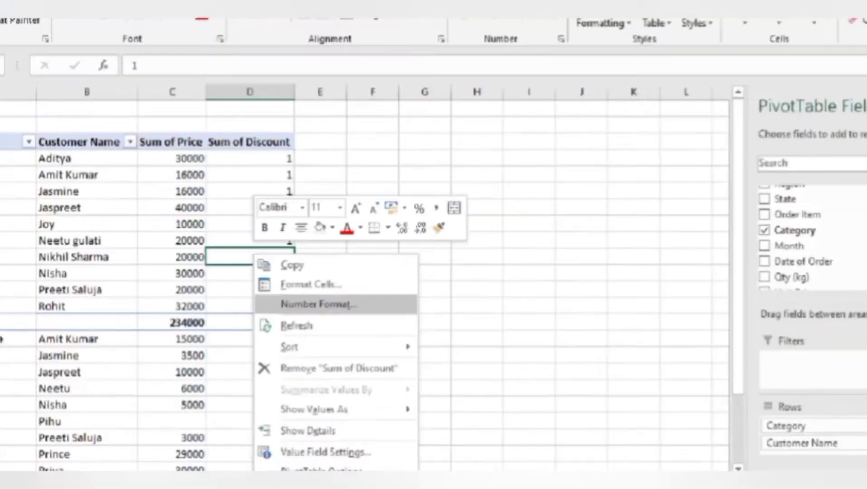
{"action": "left_click", "coordinate": [287, 302]}
{"action": "left_click", "coordinate": [196, 292]}
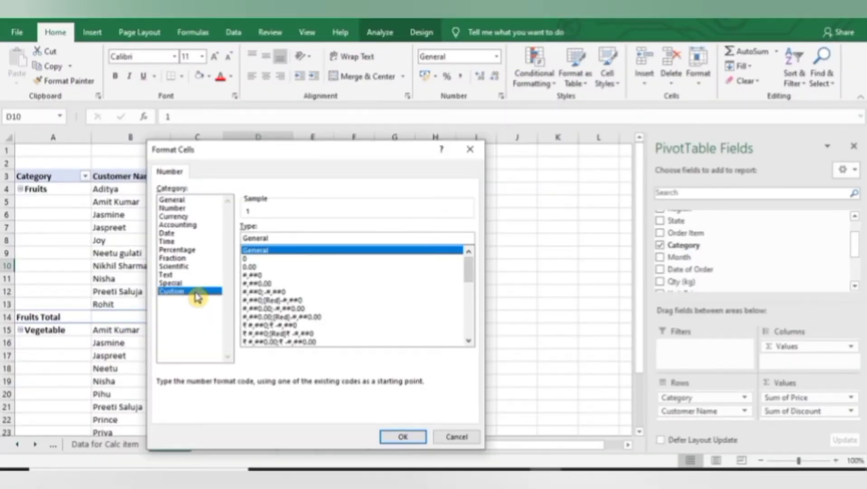
{"action": "left_click", "coordinate": [286, 237]}
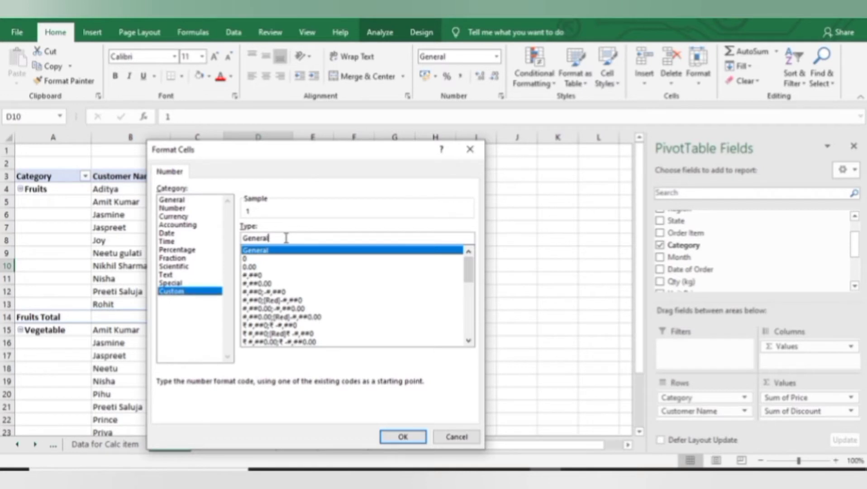
{"action": "key", "text": "BackSpace"}
{"action": "key", "text": "BackSpace"}
{"action": "key", "text": "BackSpace"}
{"action": "key", "text": "BackSpace"}
{"action": "key", "text": "BackSpace"}
{"action": "key", "text": "BackSpace"}
{"action": "key", "text": "BackSpace"}
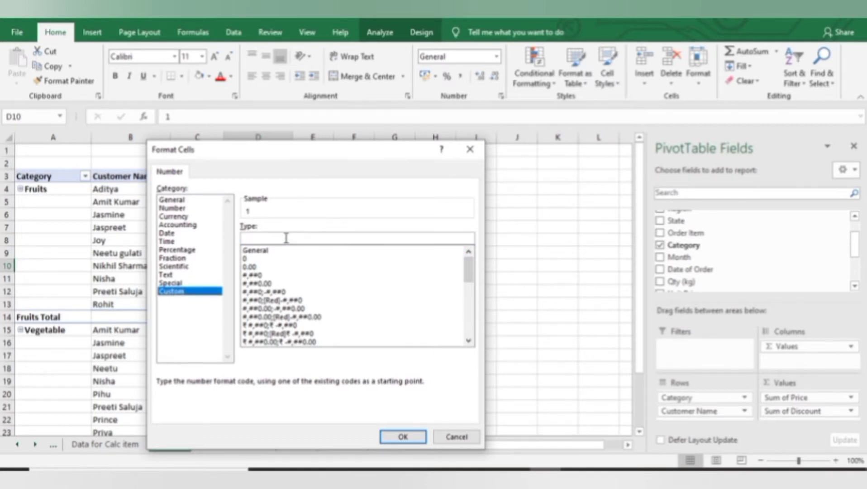
{"action": "type", "text": "\"Rs"}
{"action": "type", "text": "s\""}
{"action": "type", "text": ";;"}
{"action": "type", "text": "\"No\""}
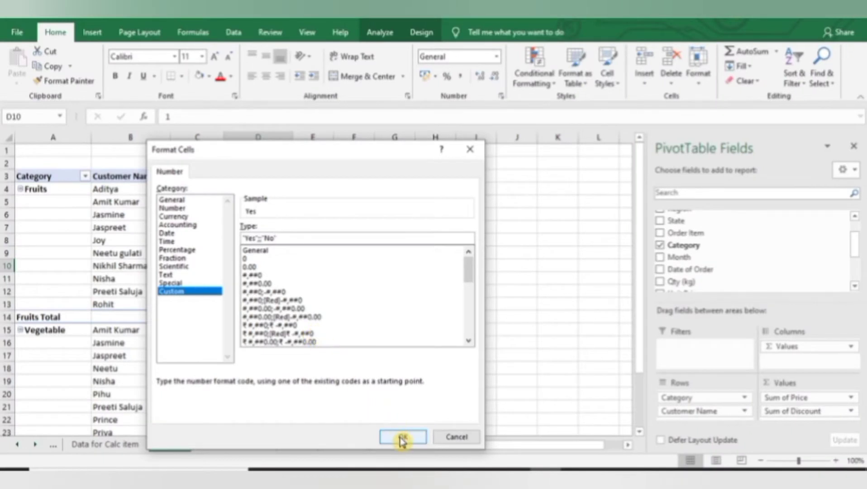
{"action": "left_click", "coordinate": [401, 439]}
- Compare the Yes and No discount flags with the prices in the Fruits category
{"action": "left_click", "coordinate": [272, 239]}
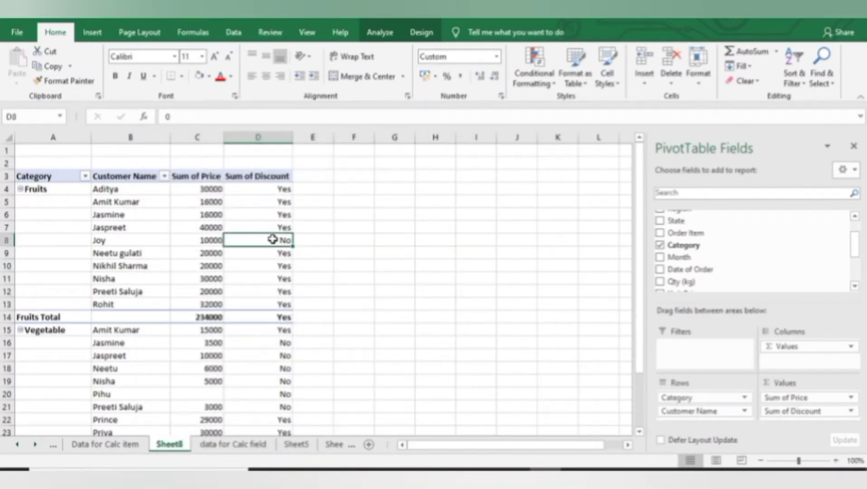
{"action": "left_click", "coordinate": [282, 189]}
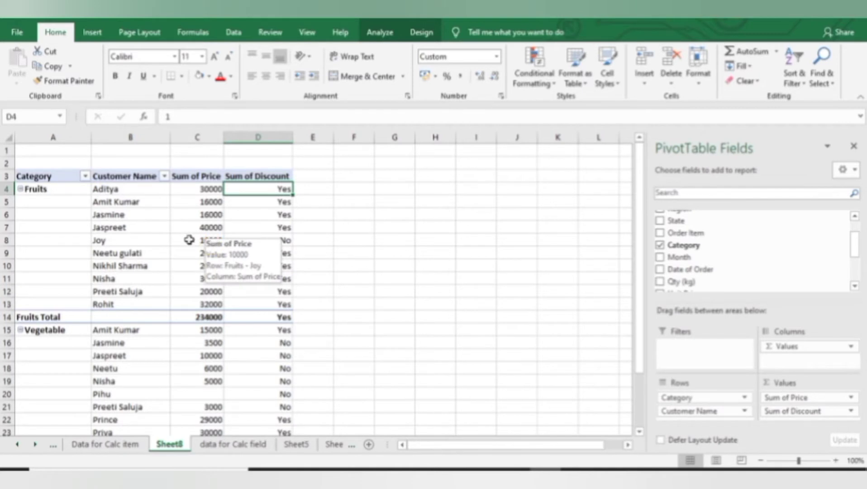
{"action": "left_click", "coordinate": [210, 244]}
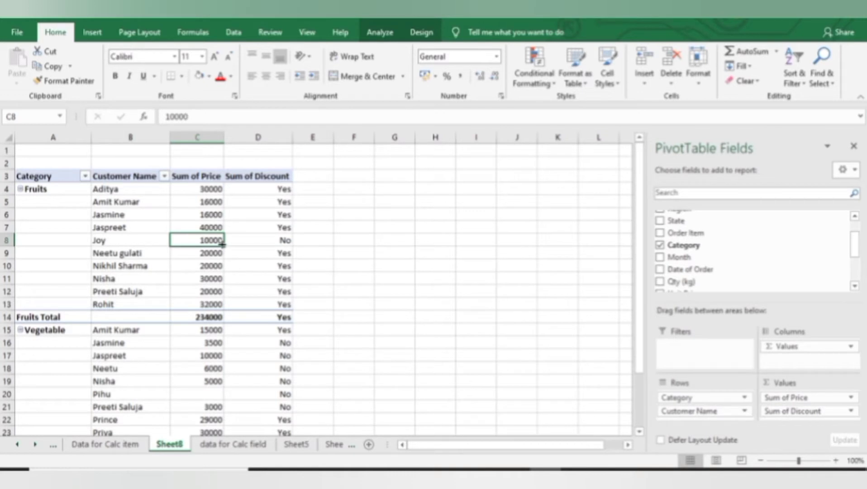
{"action": "left_click", "coordinate": [268, 210]}
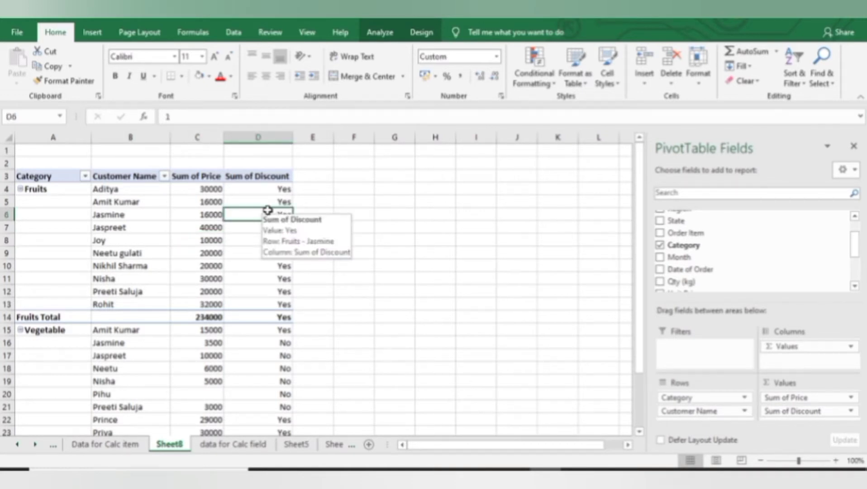
- Start another calculated field in the PivotTable and name it Total Discount
{"action": "left_click", "coordinate": [214, 204]}
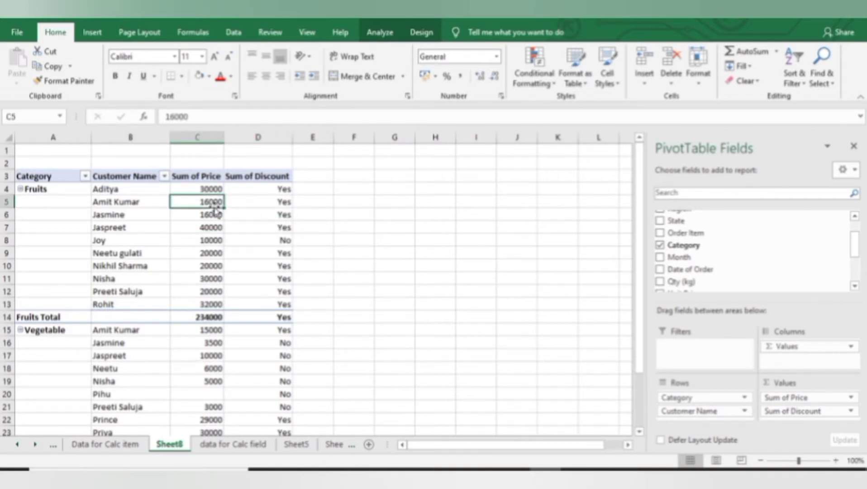
{"action": "left_click", "coordinate": [375, 32]}
{"action": "left_click", "coordinate": [602, 51]}
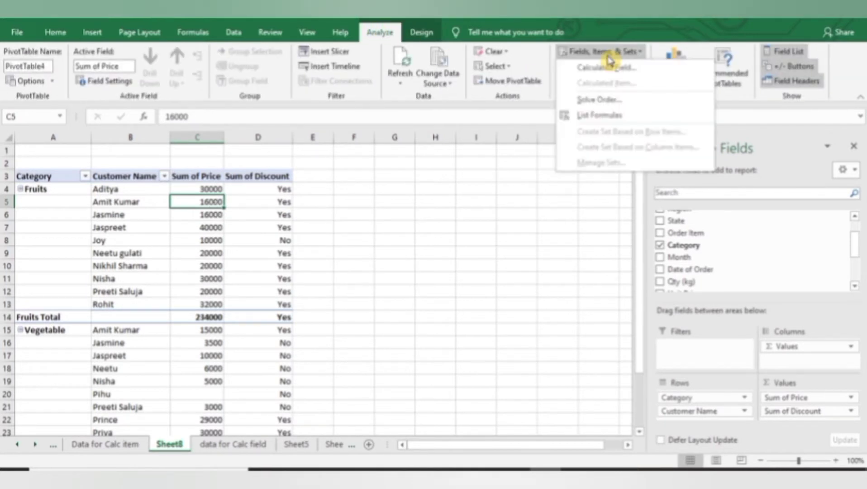
{"action": "left_click", "coordinate": [627, 74]}
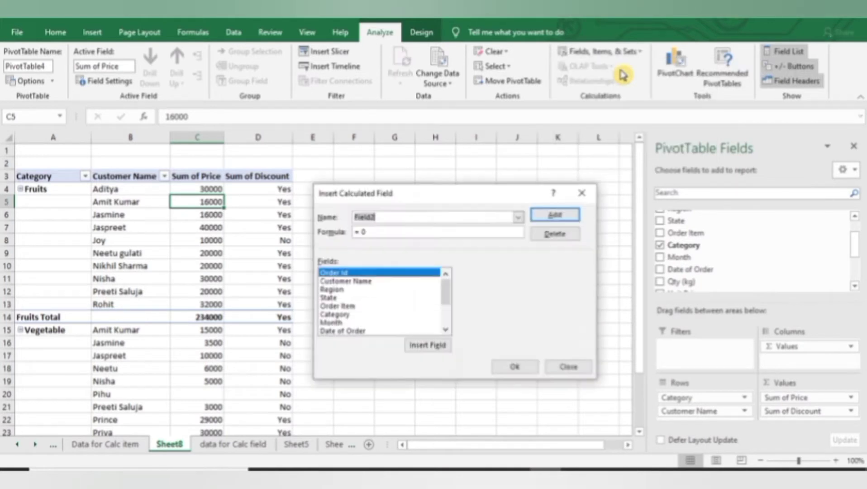
{"action": "left_click", "coordinate": [480, 216]}
{"action": "key", "text": "BackSpace"}
{"action": "key", "text": "BackSpace"}
{"action": "key", "text": "BackSpace"}
{"action": "key", "text": "BackSpace"}
{"action": "key", "text": "BackSpace"}
{"action": "key", "text": "BackSpace"}
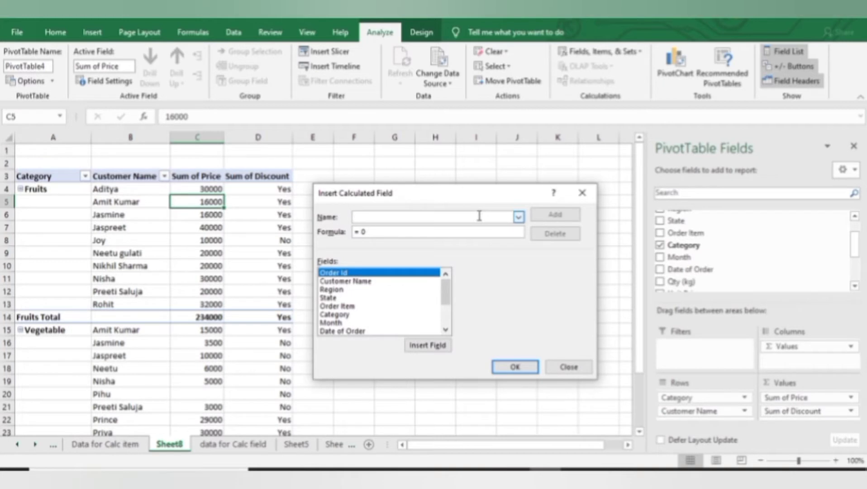
{"action": "type", "text": "Total "}
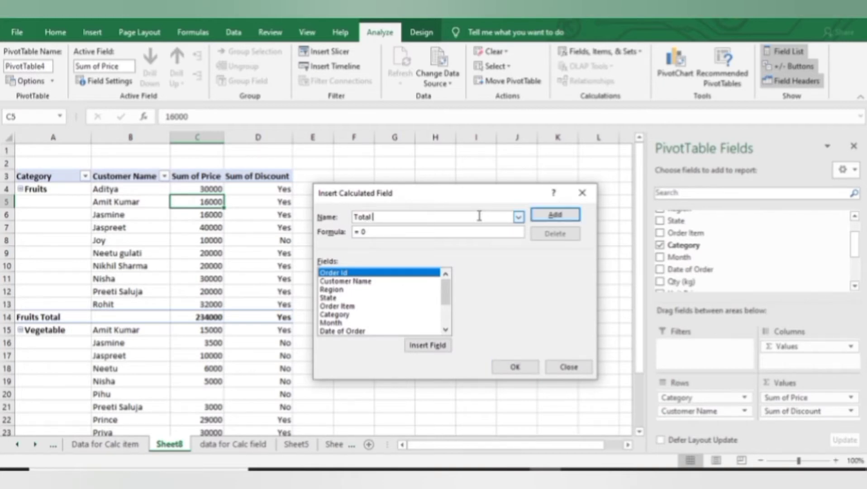
{"action": "type", "text": "Discount"}
- Define Total Discount with the formula =if(Price>10000, Price*10%,0) and add the field to the PivotTable
{"action": "left_click", "coordinate": [459, 233]}
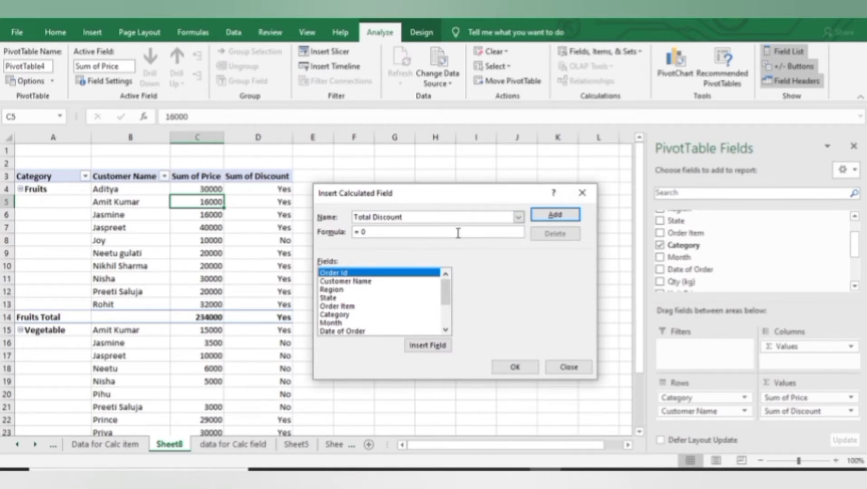
{"action": "key", "text": "BackSpace"}
{"action": "key", "text": "BackSpace"}
{"action": "type", "text": "if("}
{"action": "left_click", "coordinate": [447, 316]}
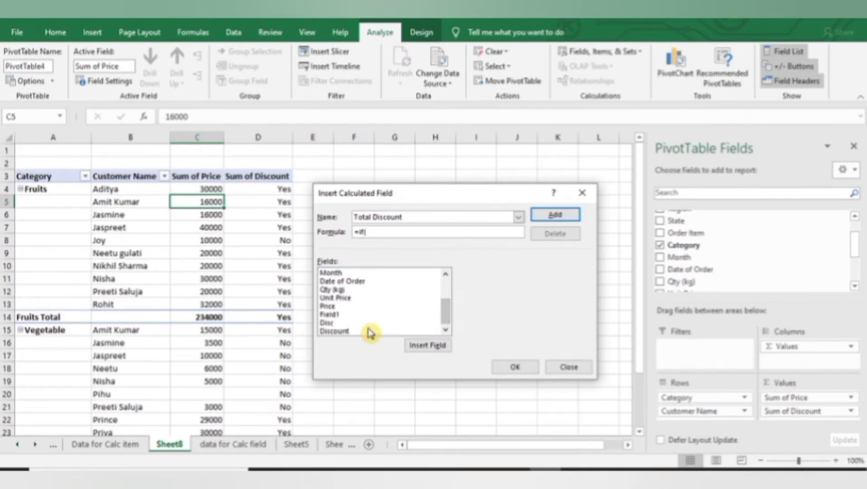
{"action": "double_click", "coordinate": [347, 308]}
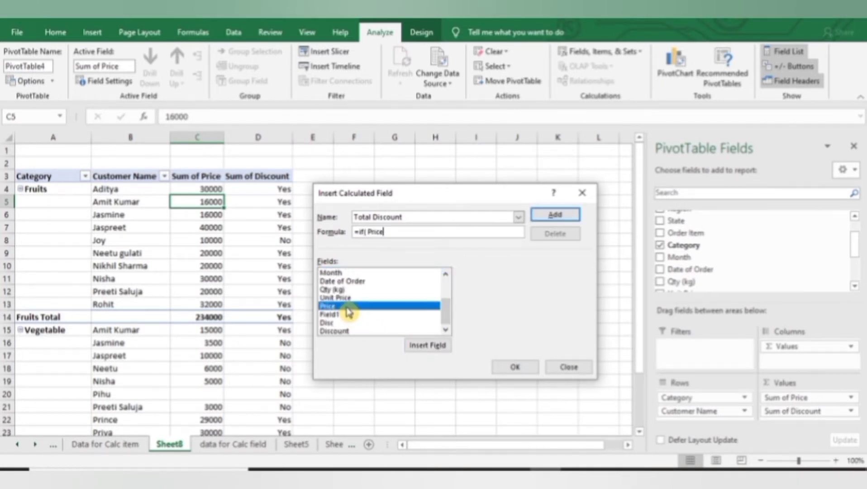
{"action": "type", "text": "> 10000,"}
{"action": "left_click", "coordinate": [347, 307]}
{"action": "double_click", "coordinate": [347, 307]}
{"action": "type", "text": "*10%"}
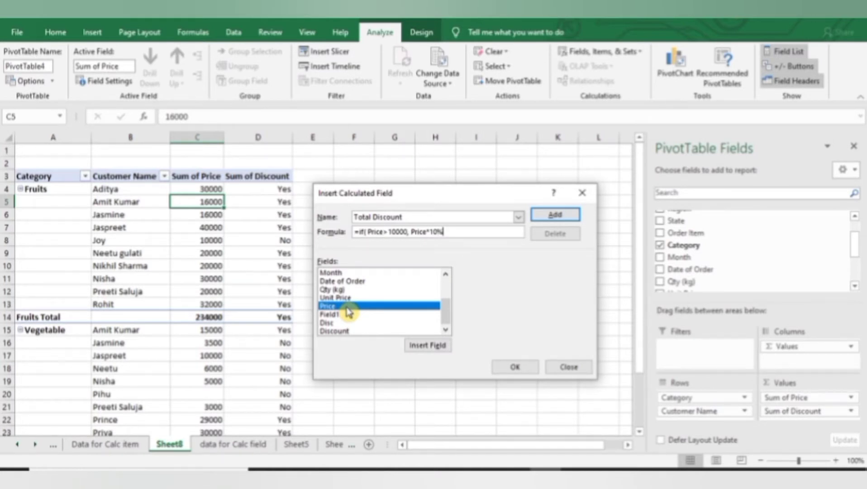
{"action": "type", "text": ",0)"}
{"action": "left_click", "coordinate": [557, 216]}
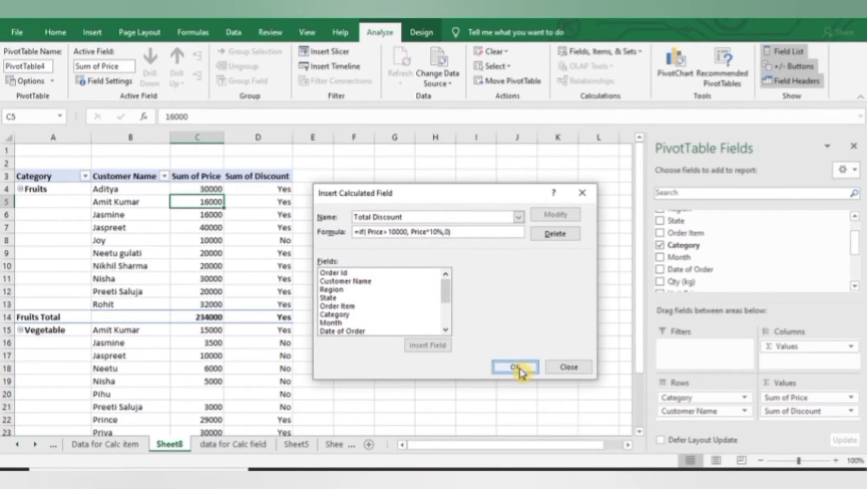
{"action": "left_click", "coordinate": [516, 454]}
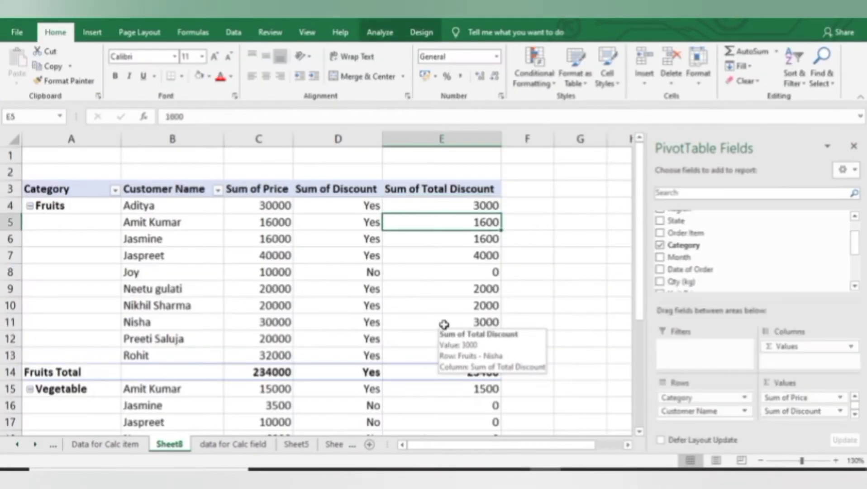
- Examine the Sum of Total Discount amounts for the customers in the Fruits category
{"action": "key", "text": "Down"}
{"action": "key", "text": "Down"}
{"action": "key", "text": "Down"}
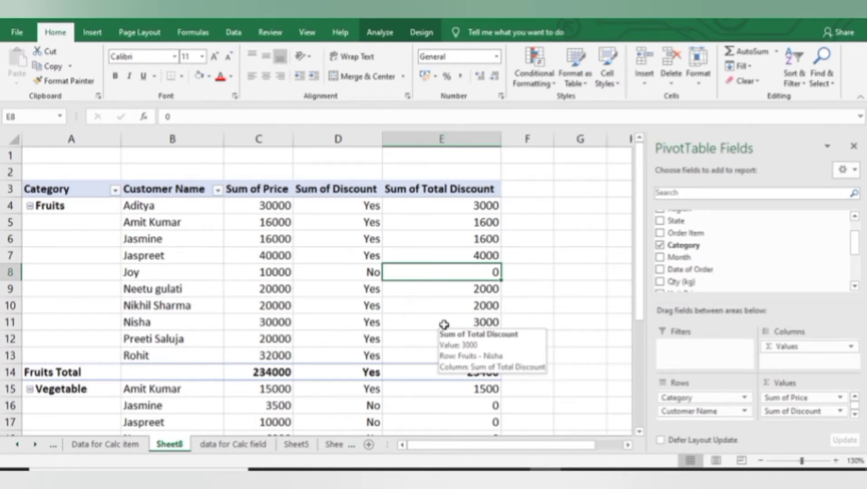
{"action": "key", "text": "Down"}
{"action": "key", "text": "Up"}
{"action": "key", "text": "Up"}
{"action": "key", "text": "Up"}
{"action": "key", "text": "Up"}
{"action": "key", "text": "Up"}
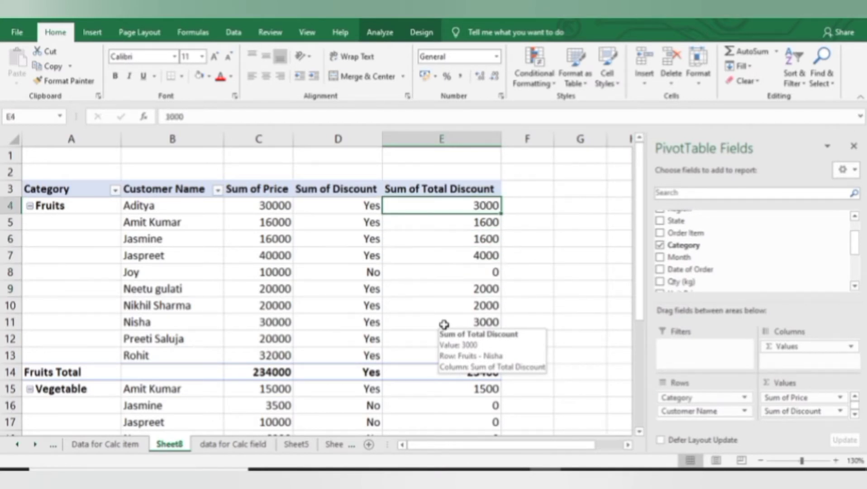
- Compare each Fruits customer's Total Discount with the price and discount flag, including the row priced at 10000
{"action": "key", "text": "Down"}
{"action": "key", "text": "Down"}
{"action": "key", "text": "Down"}
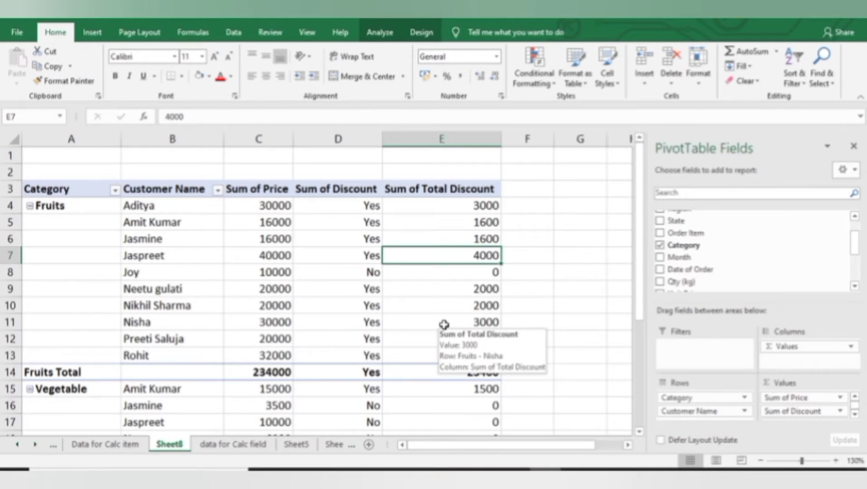
{"action": "key", "text": "Down"}
{"action": "key", "text": "Left"}
{"action": "key", "text": "Left"}
{"action": "key", "text": "Left"}
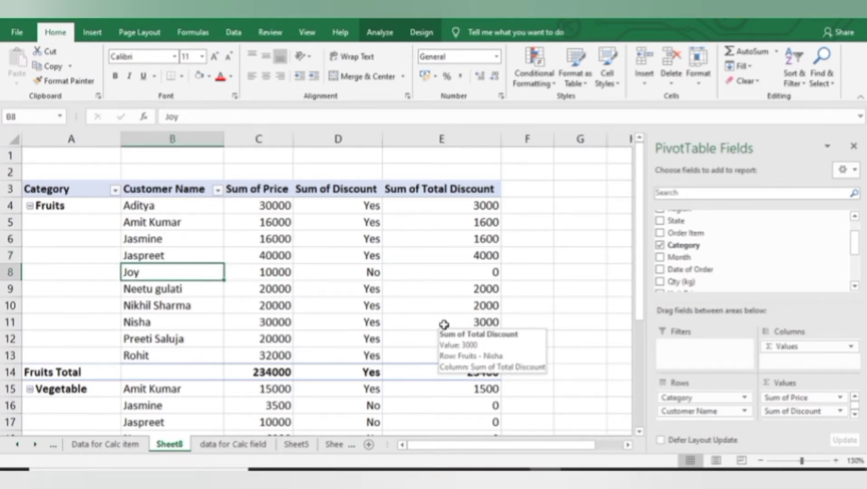
{"action": "key", "text": "Right"}
{"action": "key", "text": "Right"}
{"action": "key", "text": "Right"}
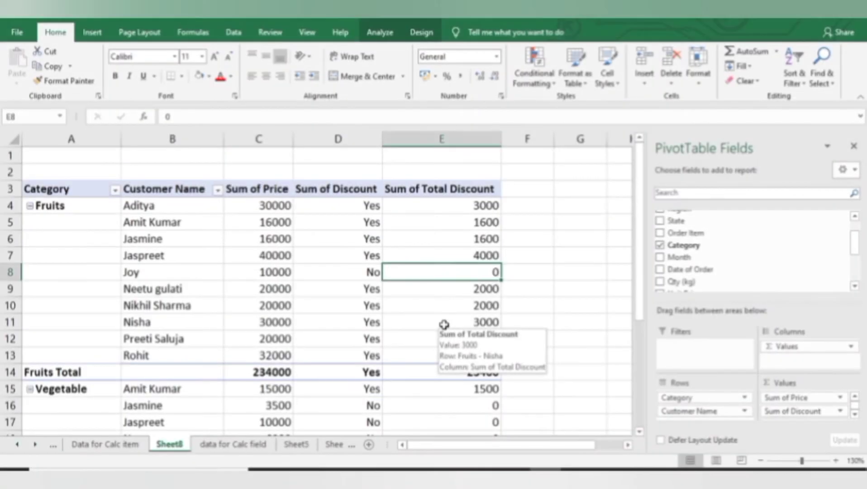
{"action": "key", "text": "Down"}
{"action": "key", "text": "Down"}
{"action": "key", "text": "Down"}
{"action": "key", "text": "Down"}
{"action": "key", "text": "Down"}
{"action": "key", "text": "Down"}
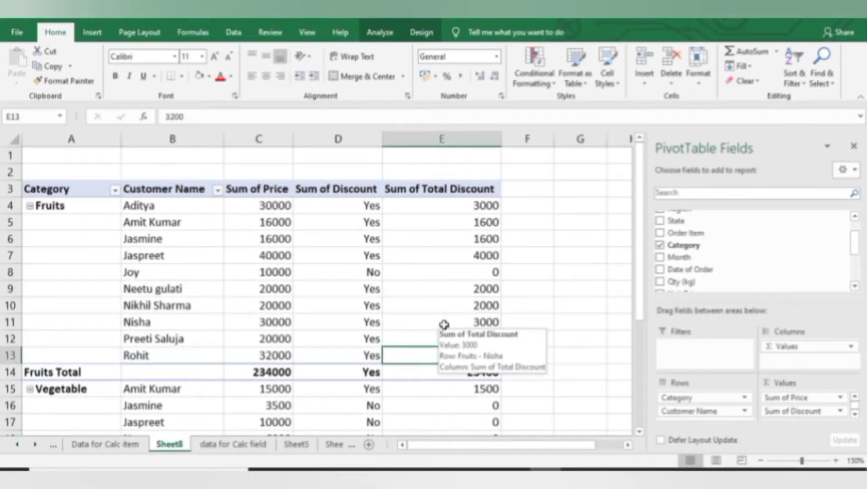
- Select all customers' Total Discount amounts in the Fruits category and compare their sum with the Fruits Total
{"action": "left_click", "coordinate": [453, 207]}
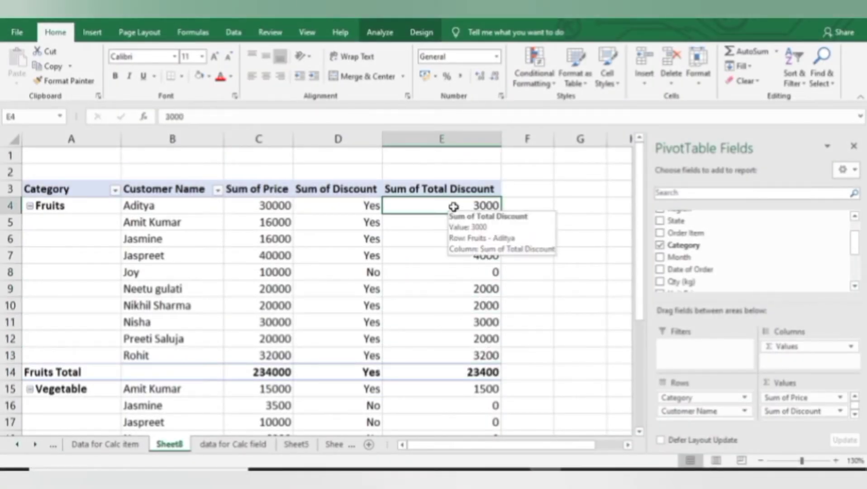
{"action": "key", "text": "shift+Down"}
{"action": "key", "text": "shift+Down"}
{"action": "key", "text": "shift+Down"}
{"action": "key", "text": "shift+Down"}
{"action": "key", "text": "shift+Down"}
{"action": "key", "text": "shift+Down"}
{"action": "key", "text": "shift+Down"}
{"action": "key", "text": "shift+Down"}
{"action": "key", "text": "shift+Down"}
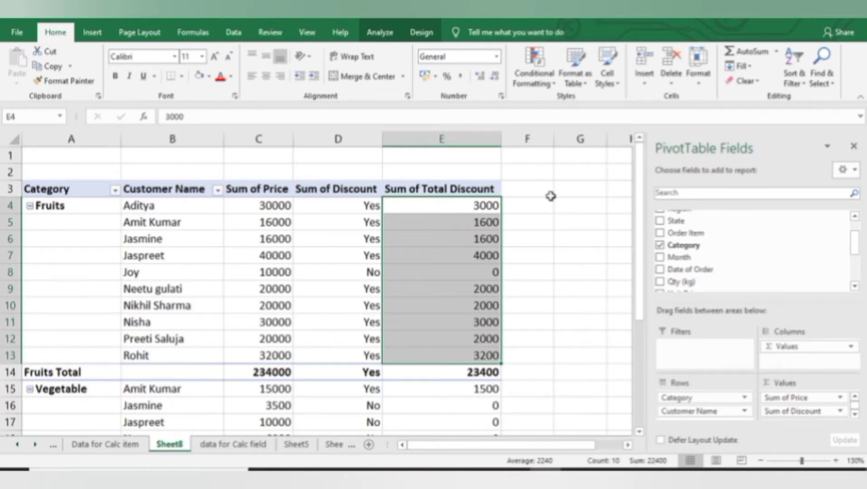
{"action": "left_click", "coordinate": [522, 358]}
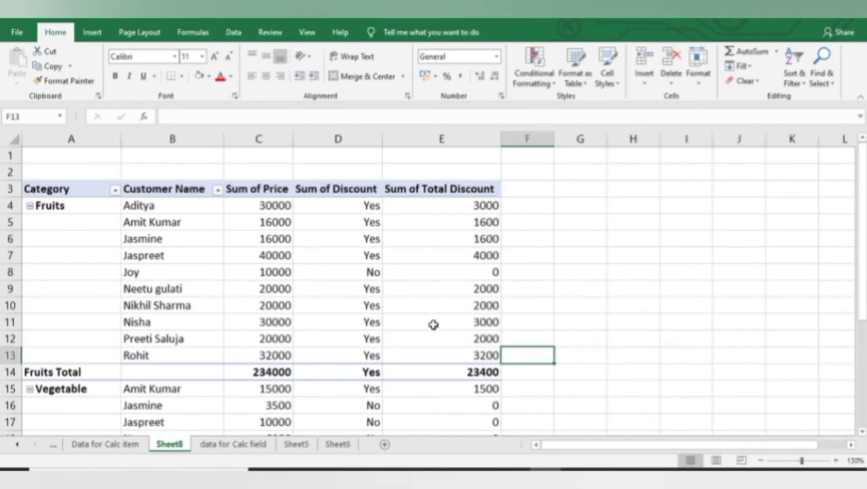
{"action": "left_click", "coordinate": [434, 324]}
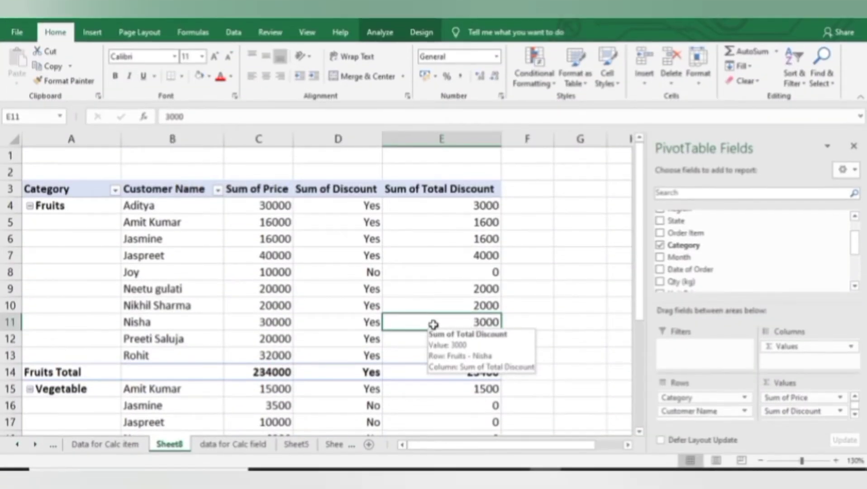
- Filter the Customer Name field to show only customers whose Sum of Price is greater than 10000
{"action": "left_click", "coordinate": [217, 190]}
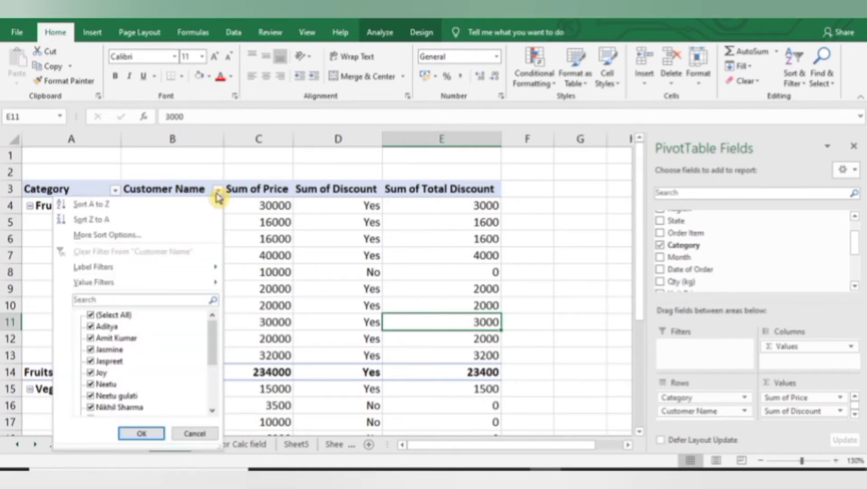
{"action": "mouse_move", "coordinate": [204, 283]}
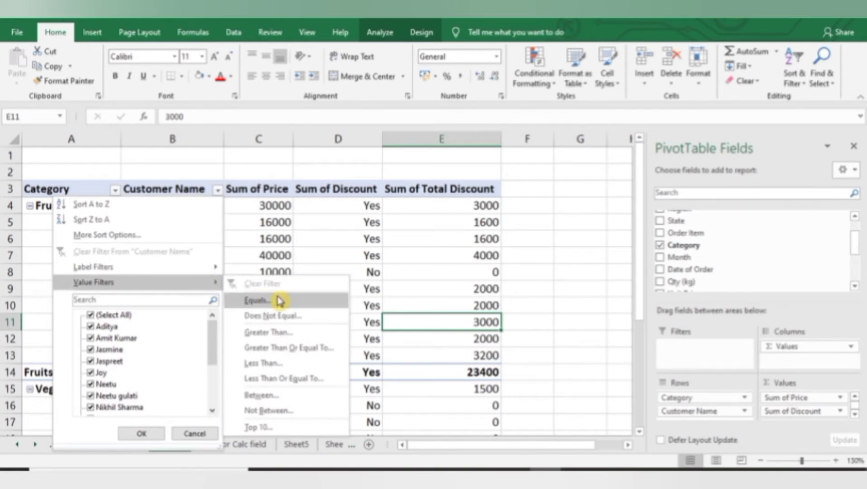
{"action": "left_click", "coordinate": [280, 332]}
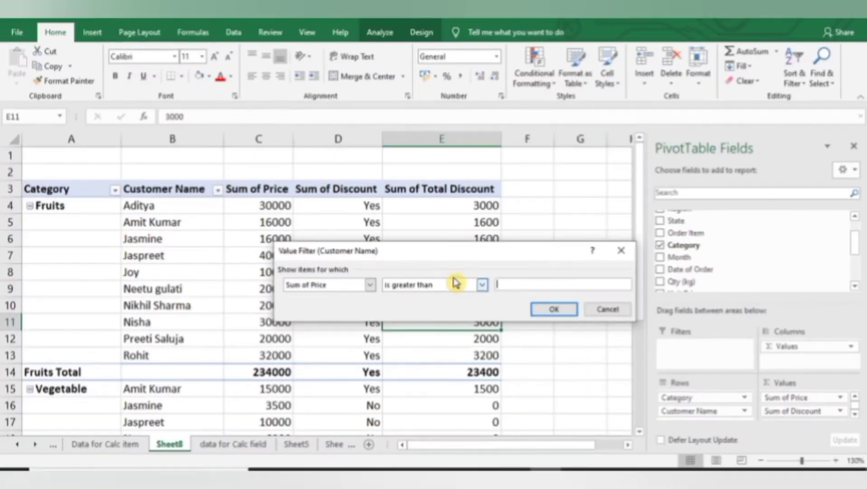
{"action": "type", "text": "10000"}
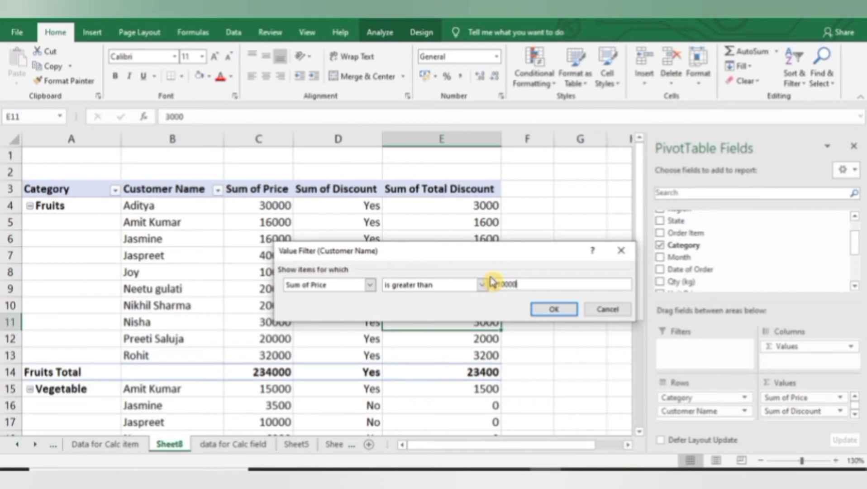
{"action": "left_click", "coordinate": [546, 310]}
{"action": "left_click", "coordinate": [442, 261]}
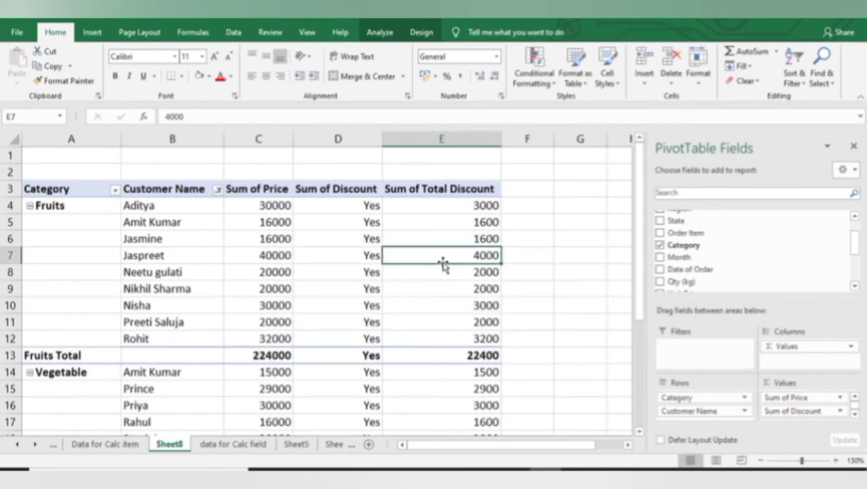
- Select the filtered Fruits customers' Total Discount amounts and check their sum against the Fruits Total row
{"action": "left_click", "coordinate": [438, 203]}
{"action": "key", "text": "shift+Down"}
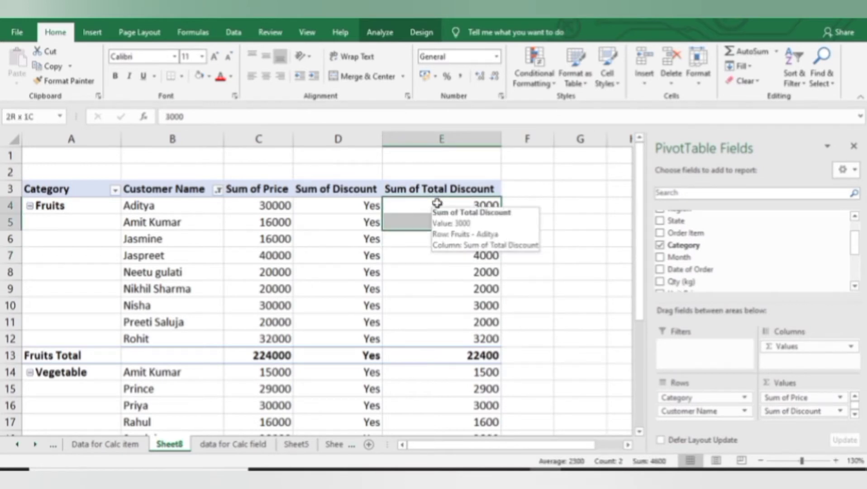
{"action": "key", "text": "shift+Down"}
{"action": "key", "text": "shift+Down"}
{"action": "key", "text": "shift+Down"}
{"action": "key", "text": "shift+Down"}
{"action": "key", "text": "shift+Down"}
{"action": "key", "text": "shift+Down"}
{"action": "key", "text": "shift+Down"}
{"action": "key", "text": "shift+Down"}
{"action": "key", "text": "shift+Up"}
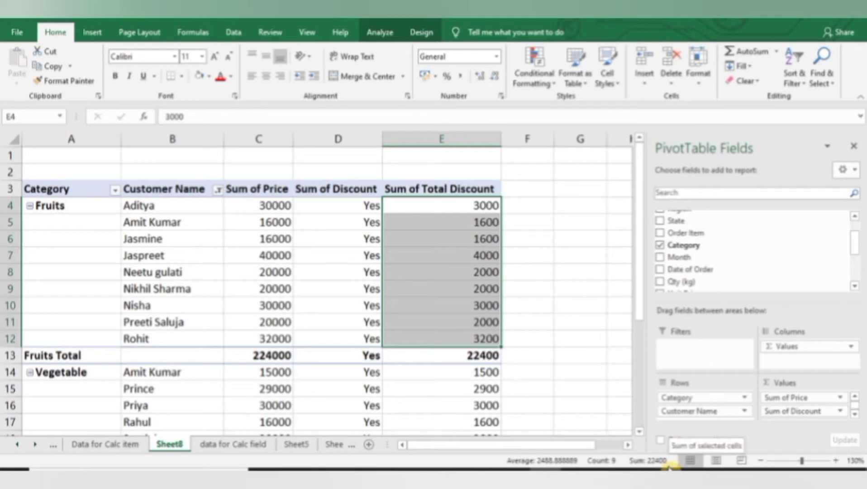
{"action": "left_click", "coordinate": [5, 356]}
{"action": "left_click", "coordinate": [481, 325]}
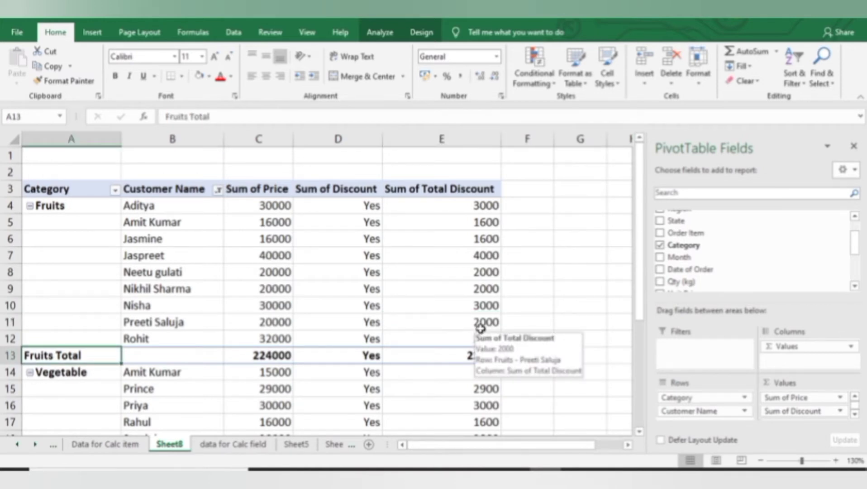
{"action": "left_click", "coordinate": [287, 356]}
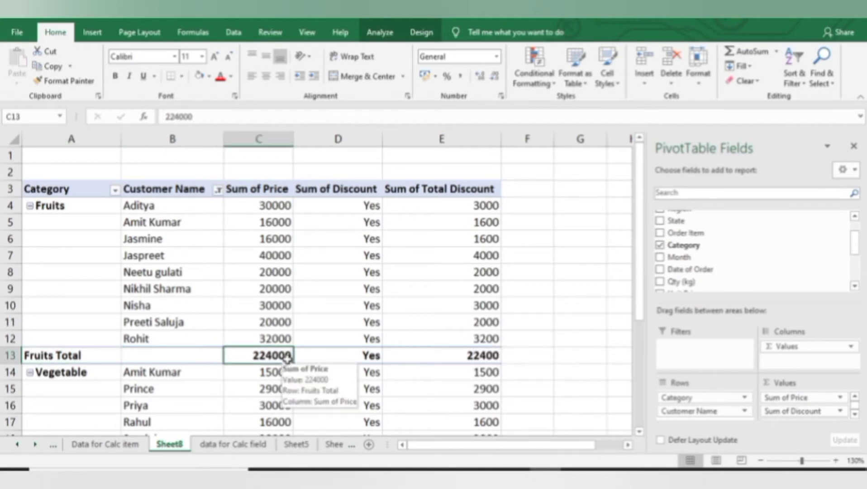
- Clear the value filter from the Customer Name field
{"action": "left_click", "coordinate": [218, 189]}
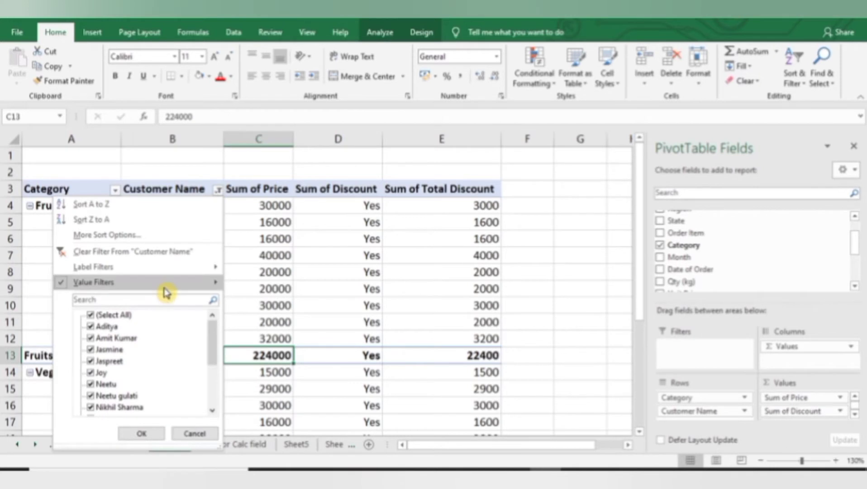
{"action": "mouse_move", "coordinate": [200, 287]}
{"action": "left_click", "coordinate": [235, 288]}
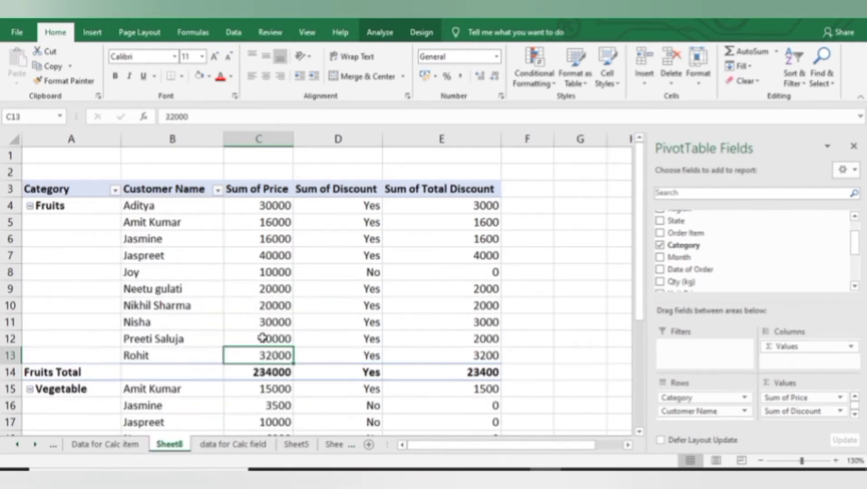
- Compare the unfiltered Fruits Total price and discount with the sum of the individual Total Discount amounts
{"action": "left_click", "coordinate": [277, 372]}
{"action": "mouse_move", "coordinate": [310, 372]}
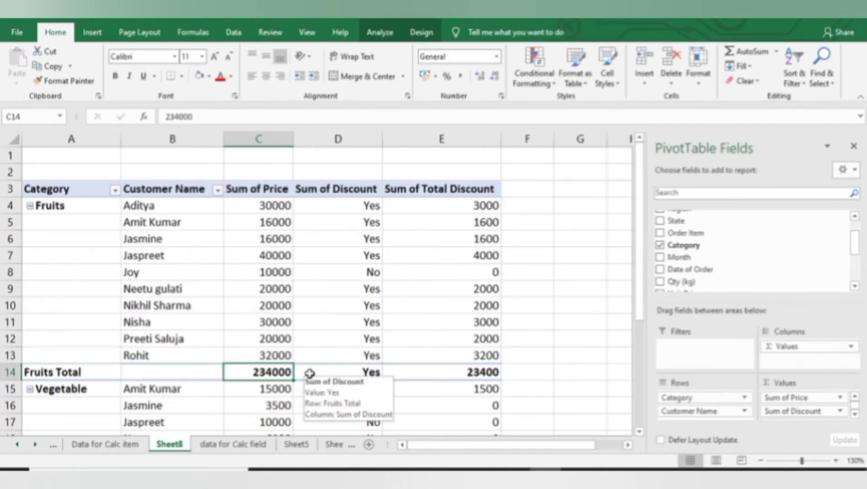
{"action": "key", "text": "Right"}
{"action": "key", "text": "Right"}
{"action": "key", "text": "Right"}
{"action": "key", "text": "Left"}
{"action": "key", "text": "Up"}
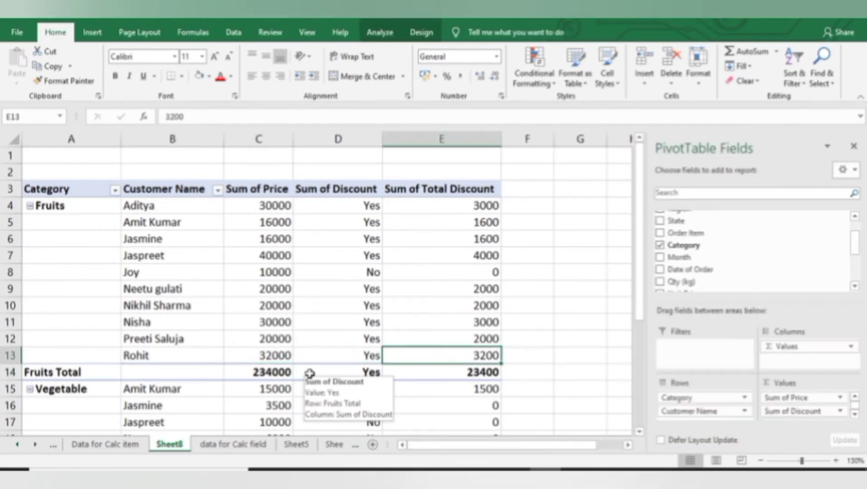
{"action": "key", "text": "shift+Up"}
{"action": "key", "text": "shift+Up"}
{"action": "key", "text": "shift+Up"}
{"action": "key", "text": "shift+Up"}
{"action": "key", "text": "shift+Up"}
{"action": "key", "text": "shift+Up"}
{"action": "key", "text": "shift+Up"}
{"action": "key", "text": "shift+Up"}
{"action": "key", "text": "shift+Up"}
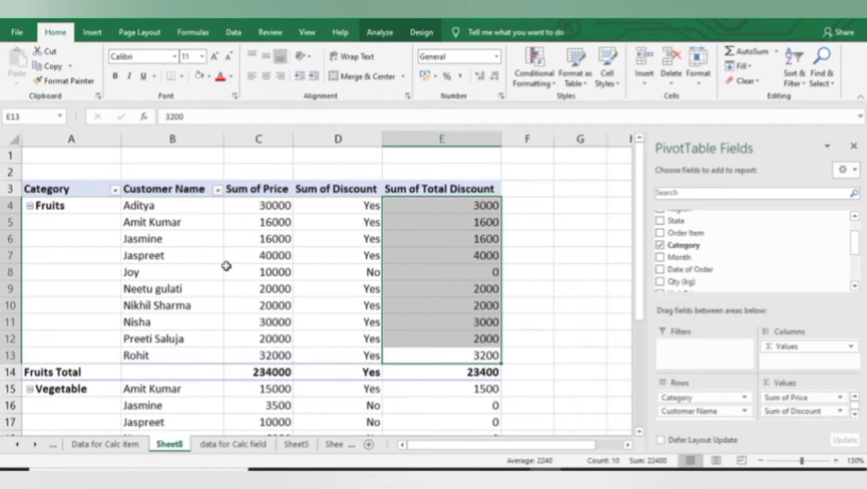
{"action": "left_click", "coordinate": [219, 191]}
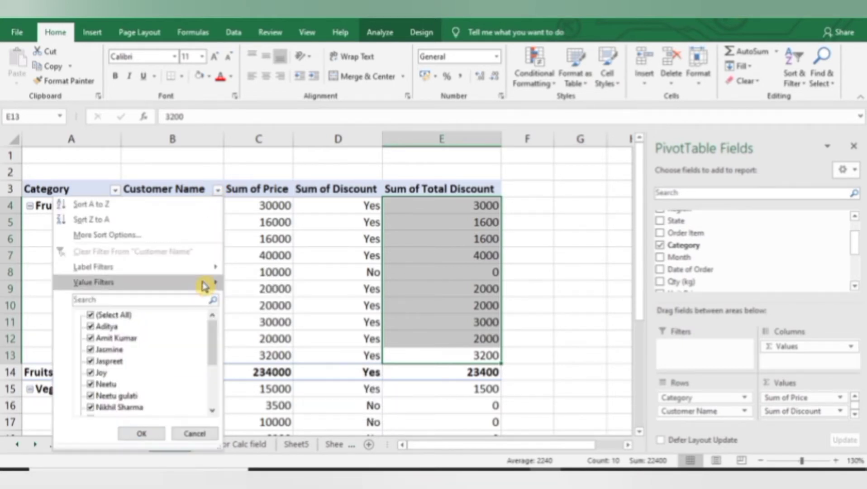
{"action": "mouse_move", "coordinate": [207, 284]}
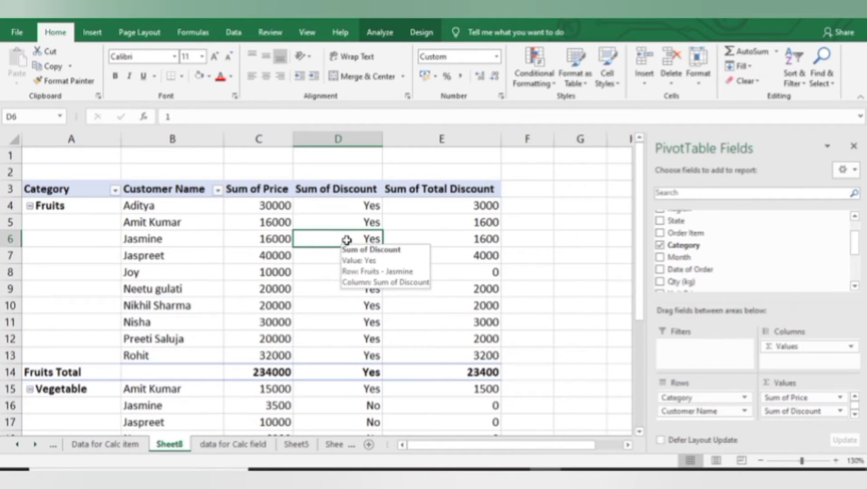
- Modify the Discount calculated field so its formula reads =IF(Price >5000,1,0)
{"action": "left_click", "coordinate": [275, 239]}
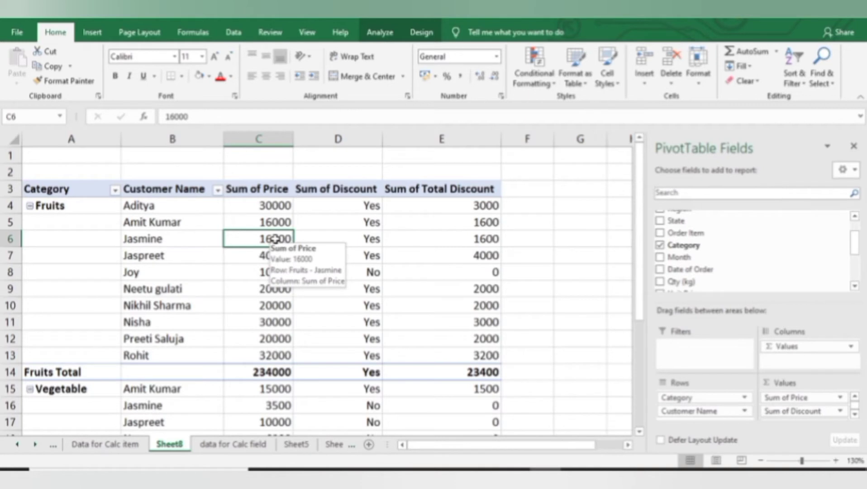
{"action": "left_click", "coordinate": [378, 32]}
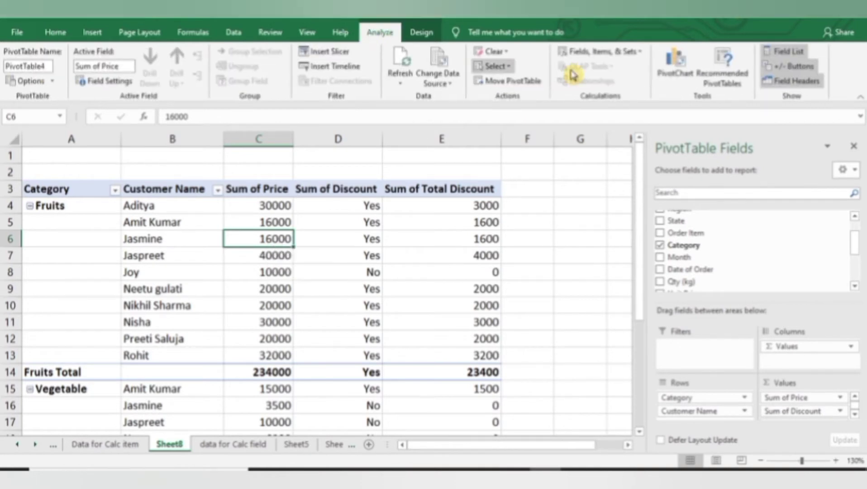
{"action": "left_click", "coordinate": [636, 54]}
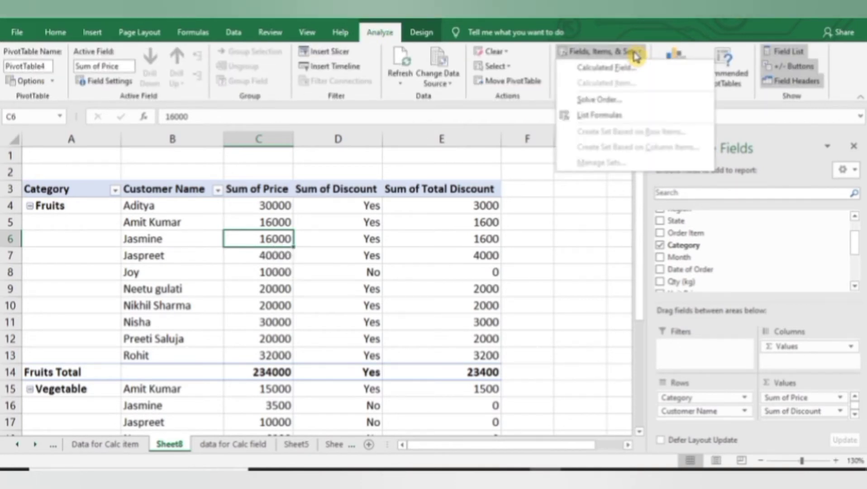
{"action": "left_click", "coordinate": [636, 67]}
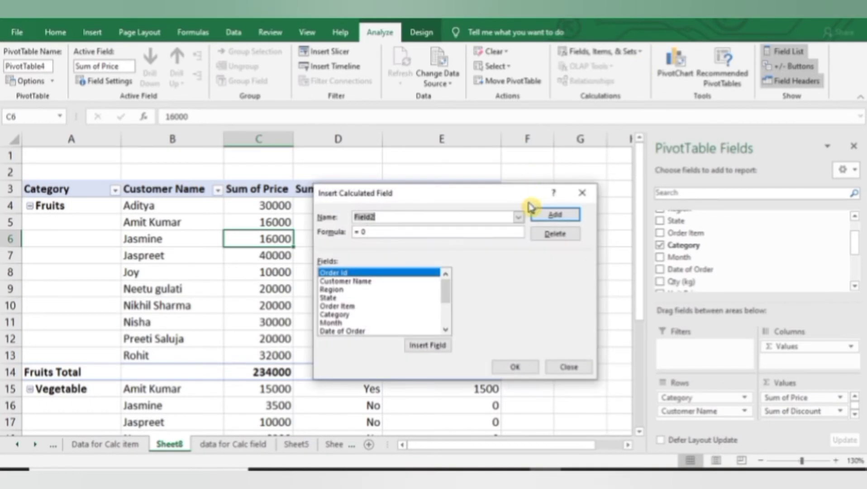
{"action": "left_click", "coordinate": [519, 218]}
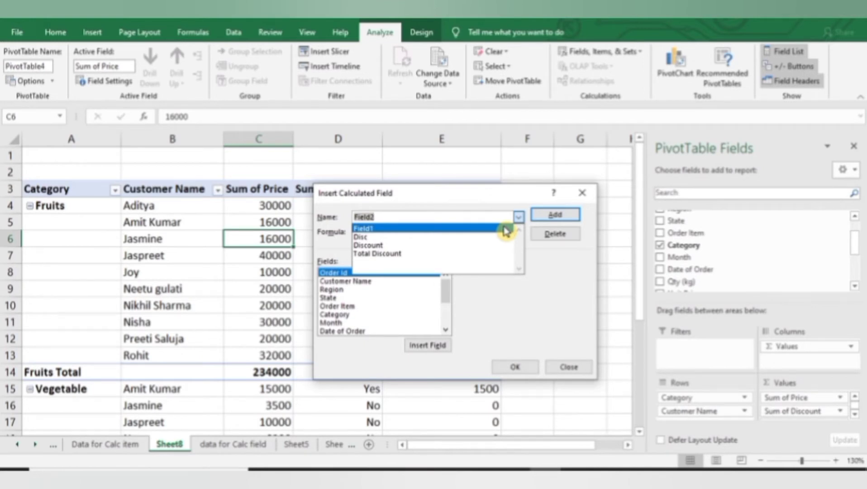
{"action": "left_click", "coordinate": [491, 245]}
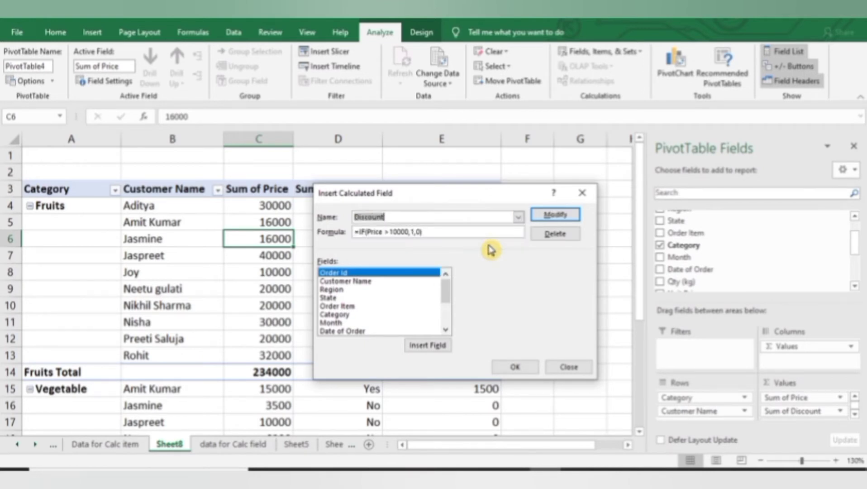
{"action": "left_click", "coordinate": [399, 232]}
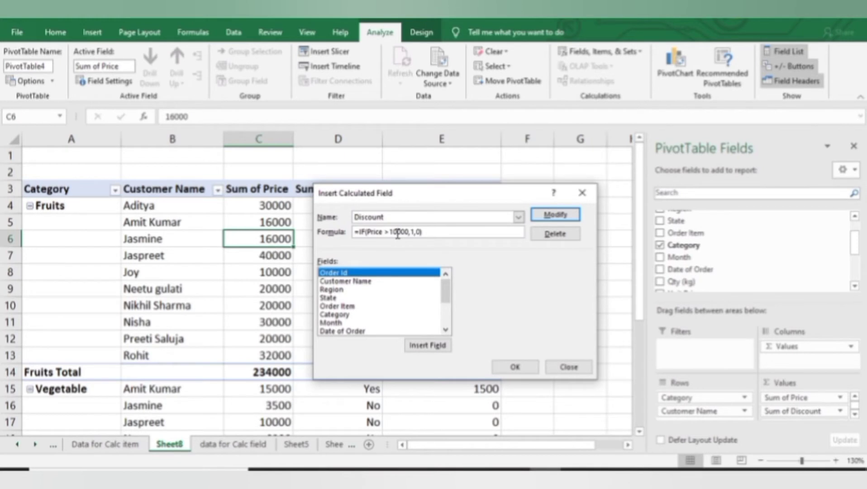
{"action": "key", "text": "BackSpace"}
{"action": "key", "text": "BackSpace"}
{"action": "type", "text": "5"}
{"action": "left_click", "coordinate": [552, 215]}
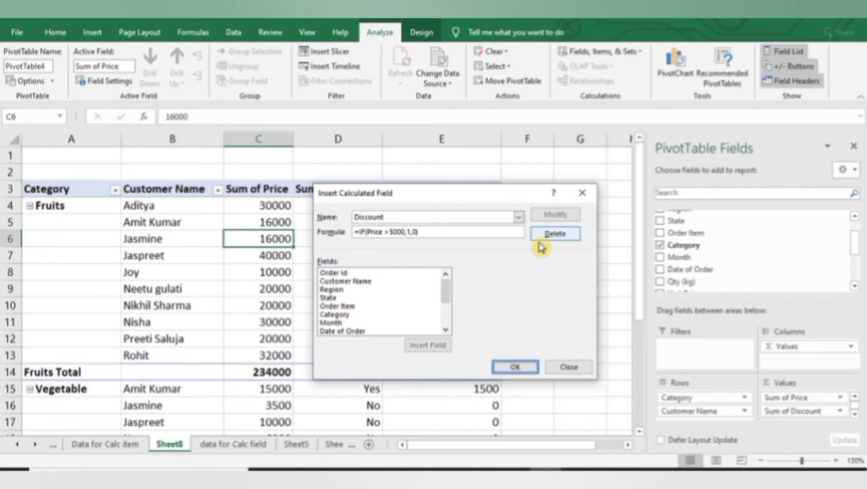
{"action": "left_click", "coordinate": [524, 367]}
- Check the recalculated Discount flags in the Fruits category, especially for the customer with a price of 10000
{"action": "left_click_drag", "start_coordinate": [342, 223], "coordinate": [344, 267]}
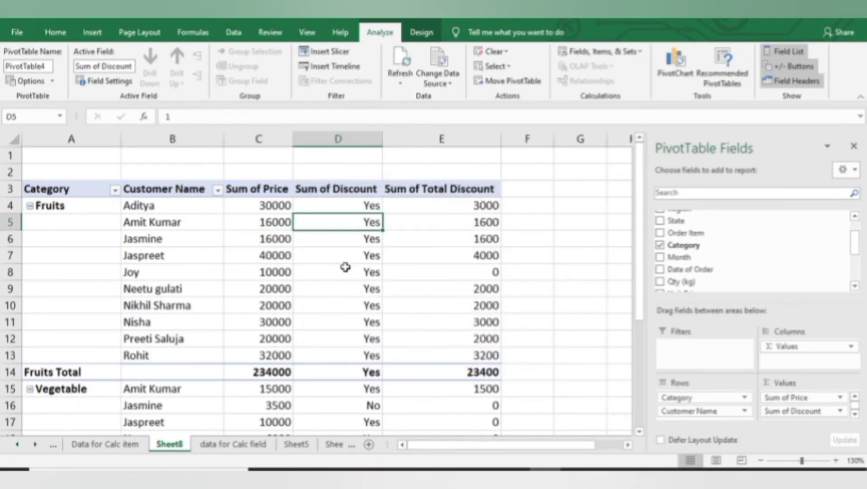
{"action": "left_click", "coordinate": [289, 272]}
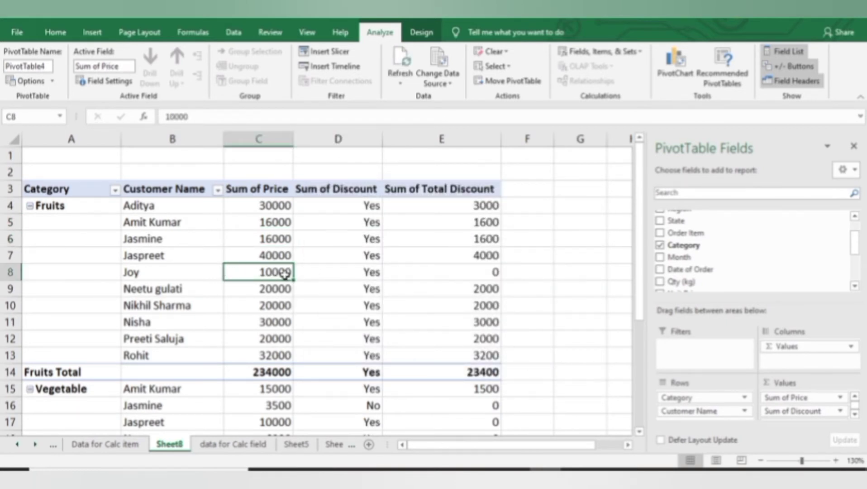
{"action": "mouse_move", "coordinate": [300, 274]}
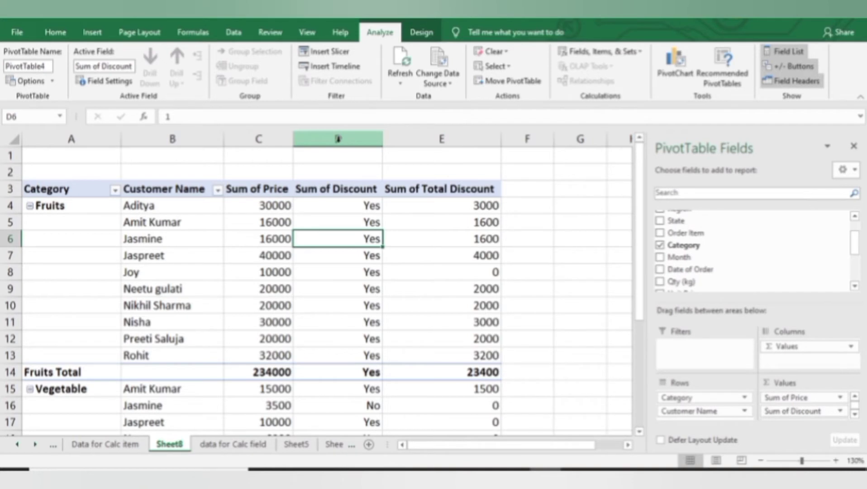
- Remove Sum of Discount from the PivotTable values and look for the Discount field in the field list
{"action": "left_click", "coordinate": [338, 139]}
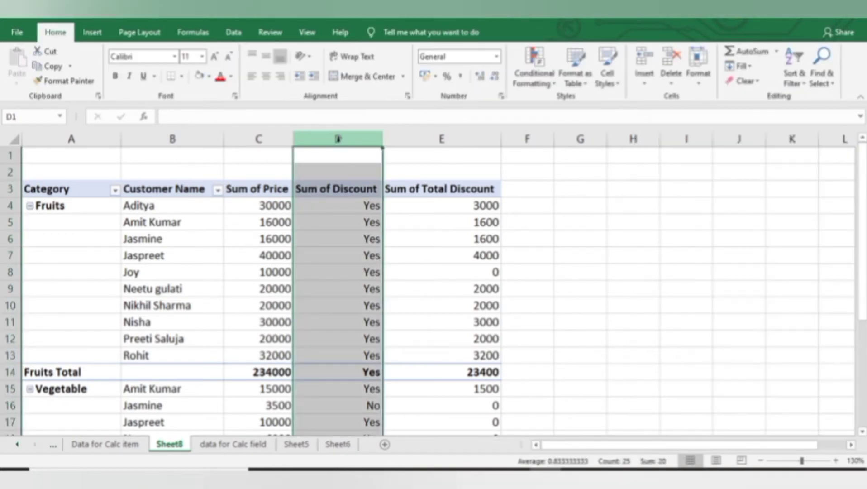
{"action": "left_click", "coordinate": [341, 205]}
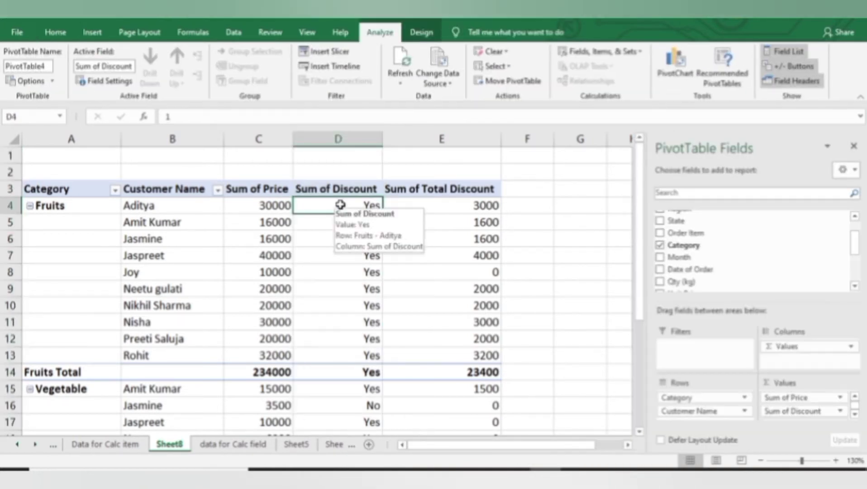
{"action": "right_click", "coordinate": [341, 205]}
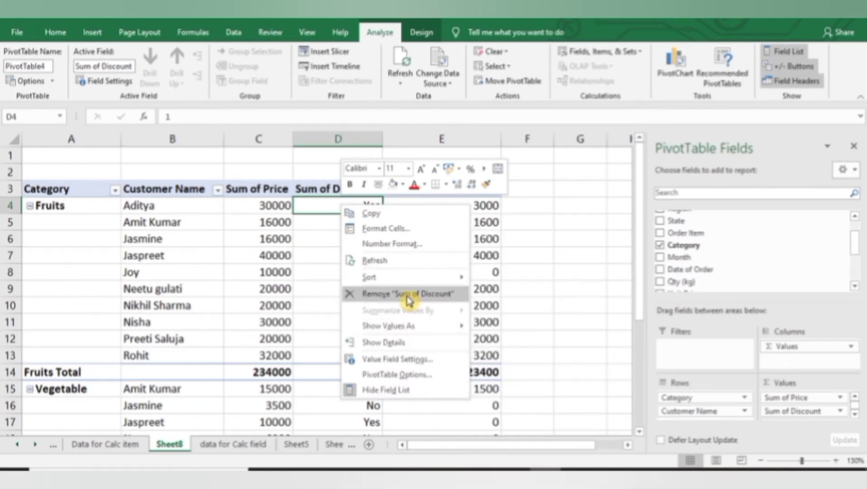
{"action": "left_click", "coordinate": [432, 295]}
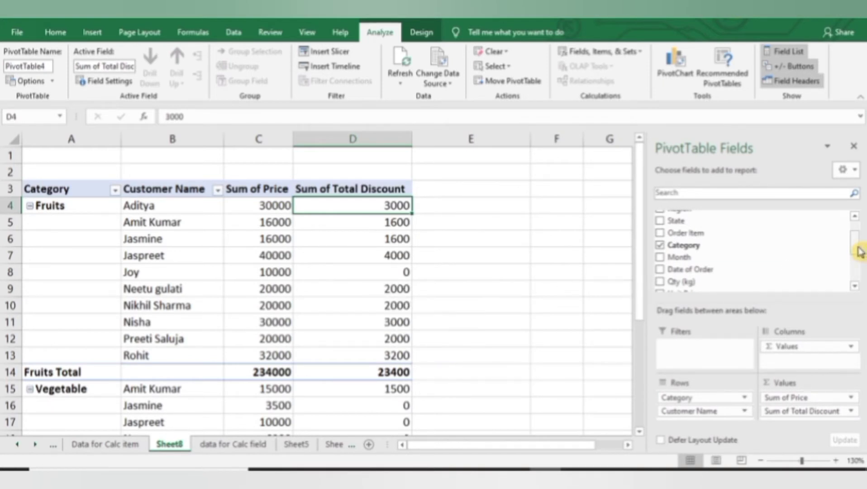
{"action": "left_click_drag", "start_coordinate": [860, 251], "coordinate": [858, 280]}
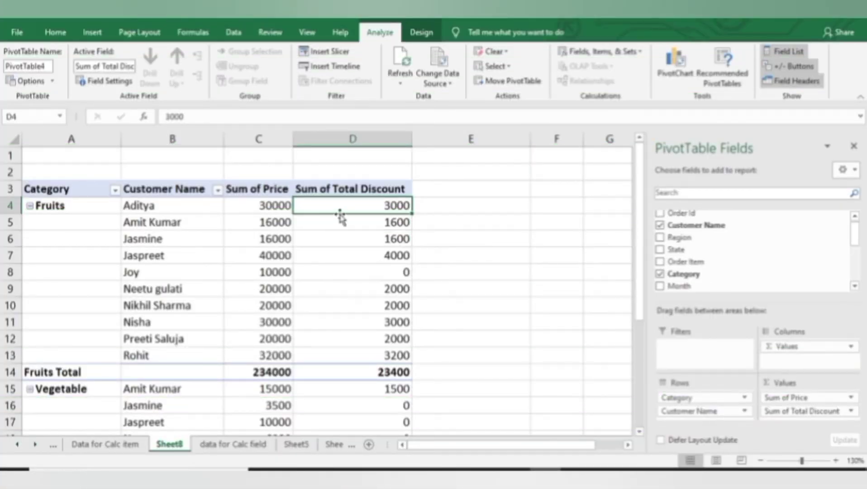
{"action": "right_click", "coordinate": [339, 209]}
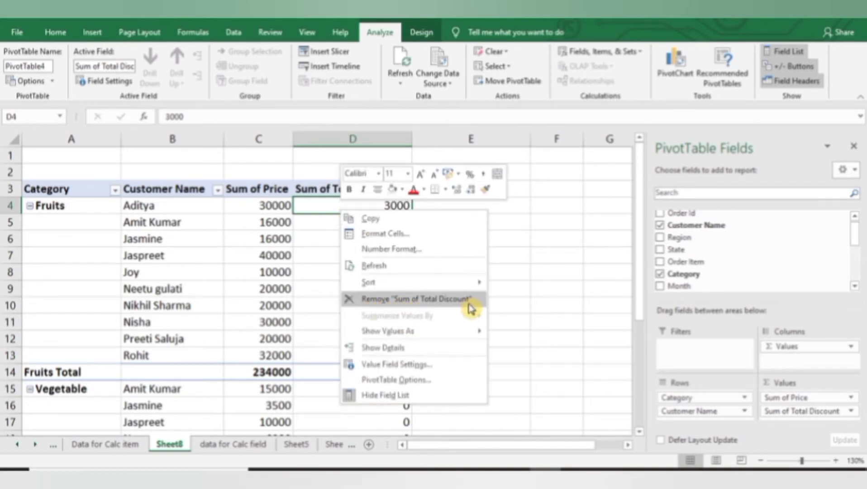
{"action": "key", "text": "Escape"}
{"action": "left_click", "coordinate": [313, 285]}
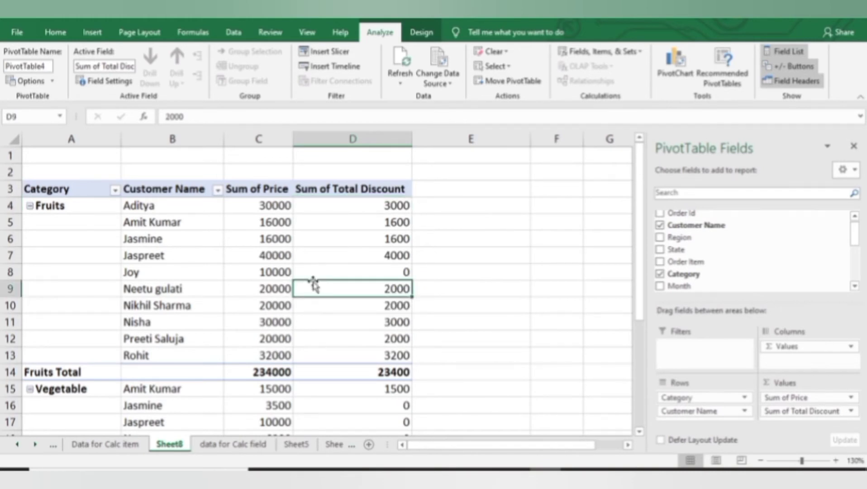
- Delete the Total Discount calculated field from the PivotTable
{"action": "left_click", "coordinate": [603, 55]}
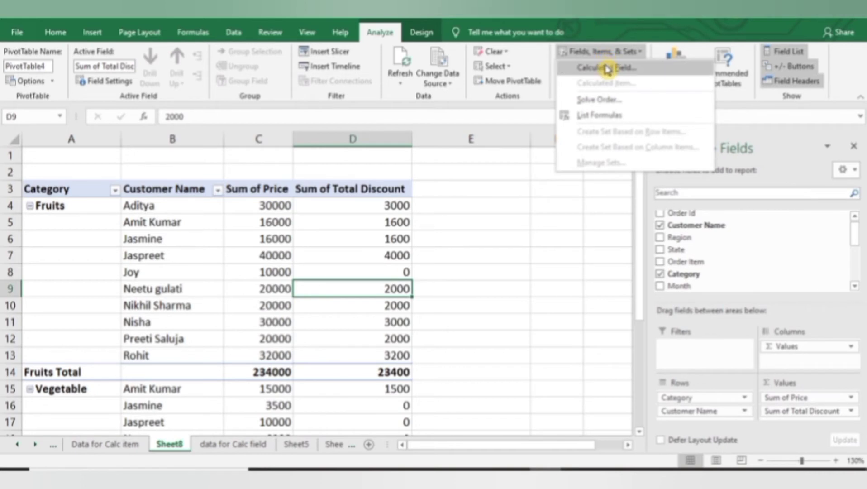
{"action": "left_click", "coordinate": [602, 68]}
{"action": "left_click", "coordinate": [519, 217]}
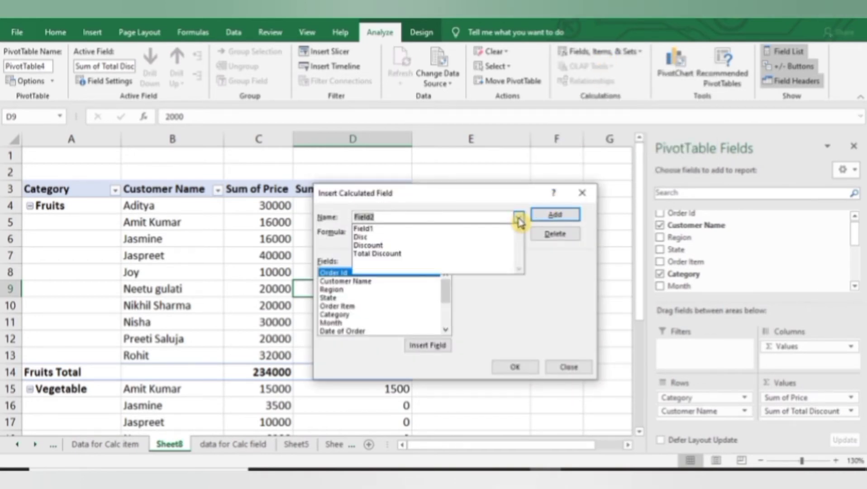
{"action": "left_click", "coordinate": [503, 254]}
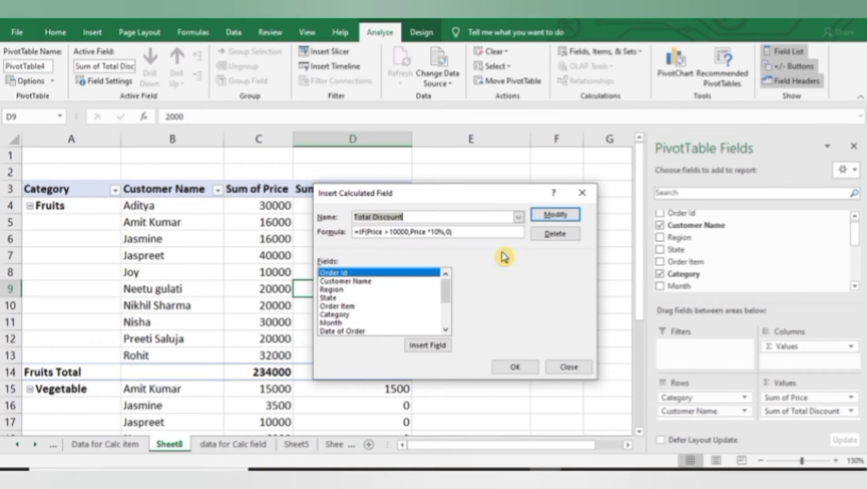
{"action": "left_click", "coordinate": [569, 238]}
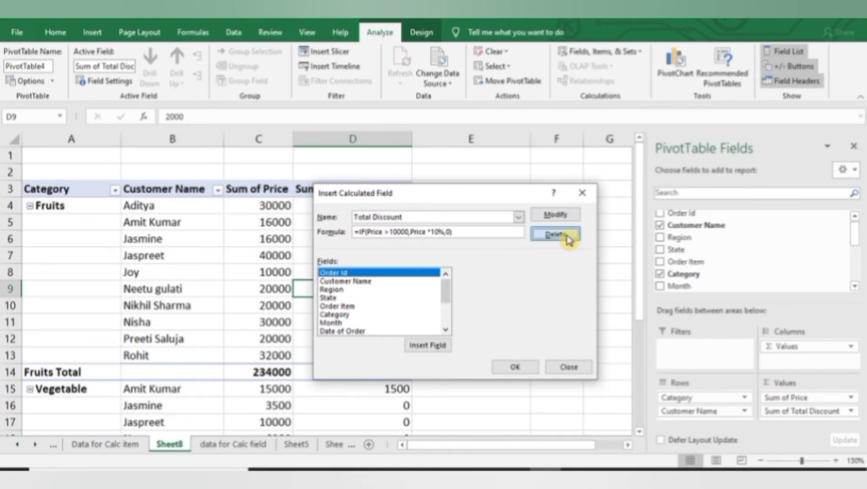
{"action": "left_click", "coordinate": [510, 371]}
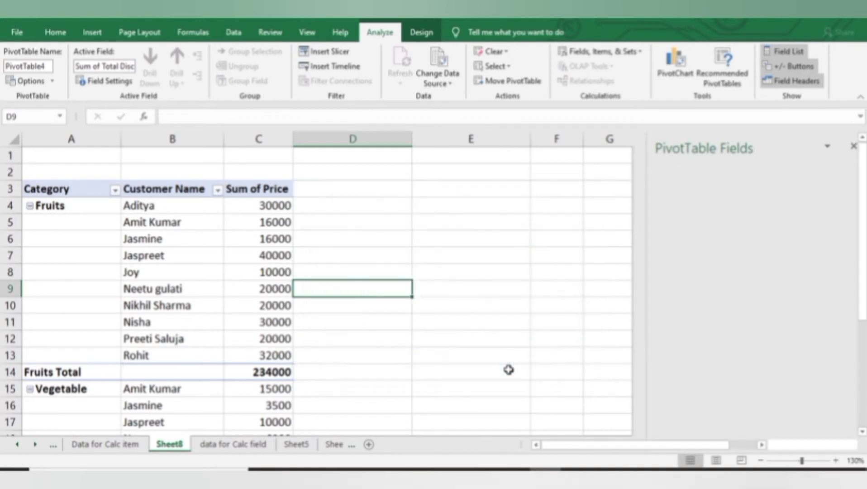
- Examine the end of the PivotTable field list to see which calculated fields are still available
{"action": "left_click", "coordinate": [281, 218]}
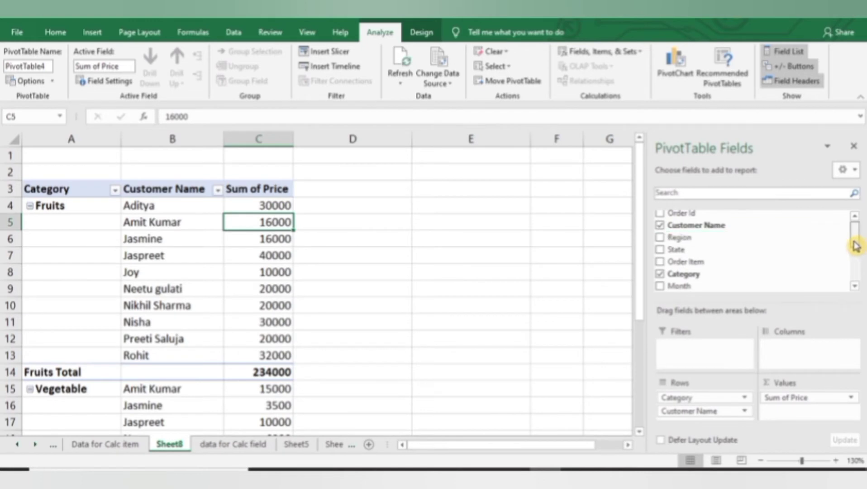
{"action": "left_click_drag", "start_coordinate": [856, 246], "coordinate": [854, 281]}
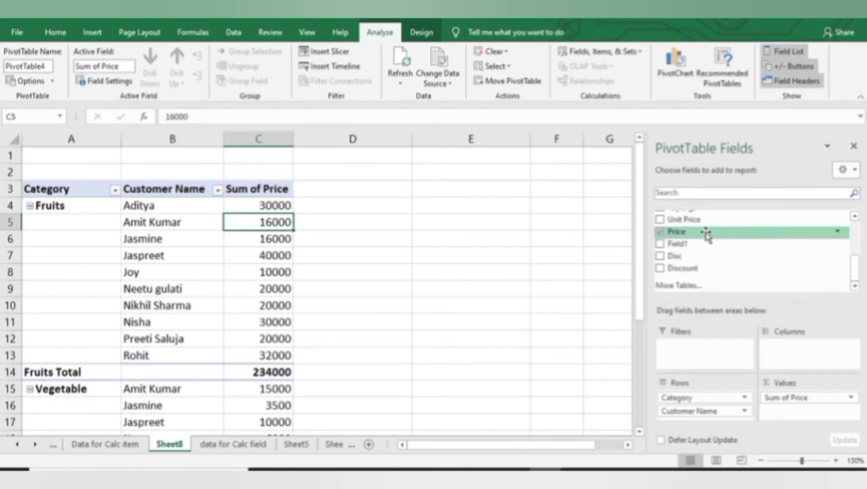
{"action": "left_click", "coordinate": [427, 293]}
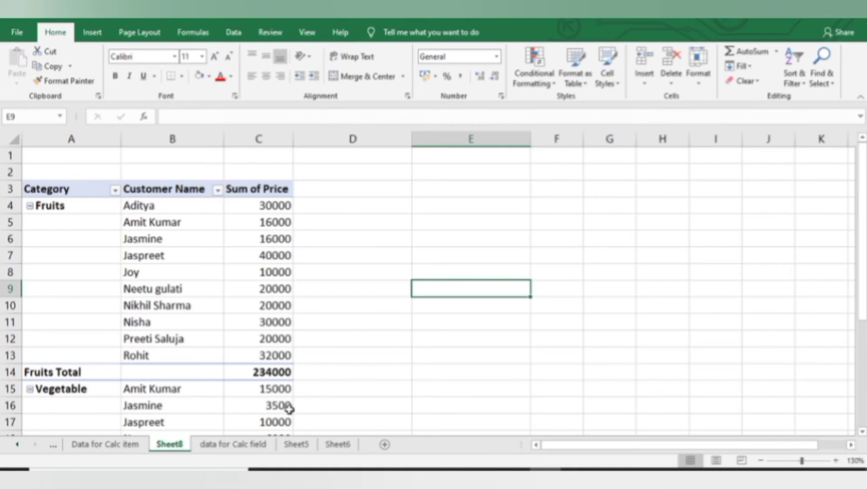
- Create a new-worksheet PivotTable from the Data for Calc item sheet with Category and Order Status as rows and Sum of Price as values
{"action": "left_click", "coordinate": [258, 444]}
{"action": "left_click", "coordinate": [127, 444]}
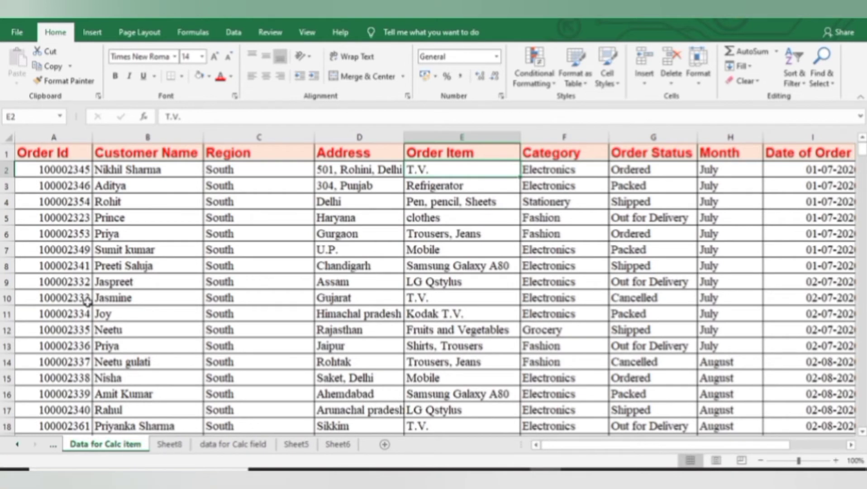
{"action": "left_click", "coordinate": [276, 311]}
{"action": "key", "text": "alt+n"}
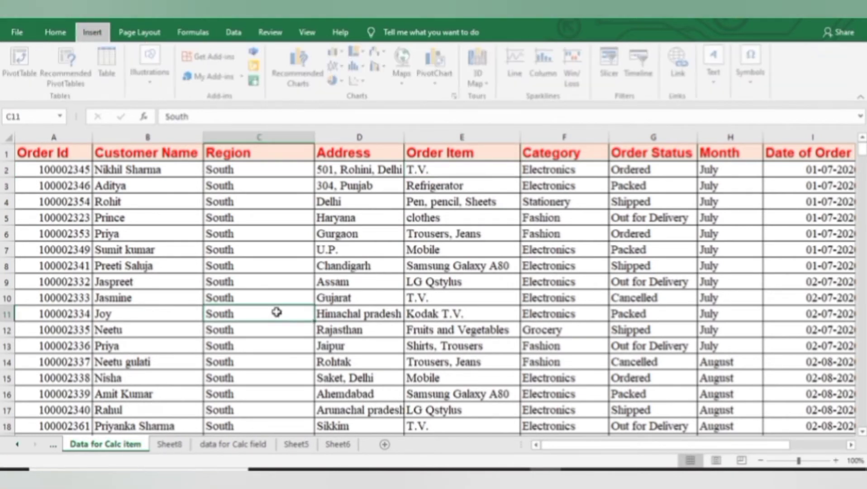
{"action": "key", "text": "v"}
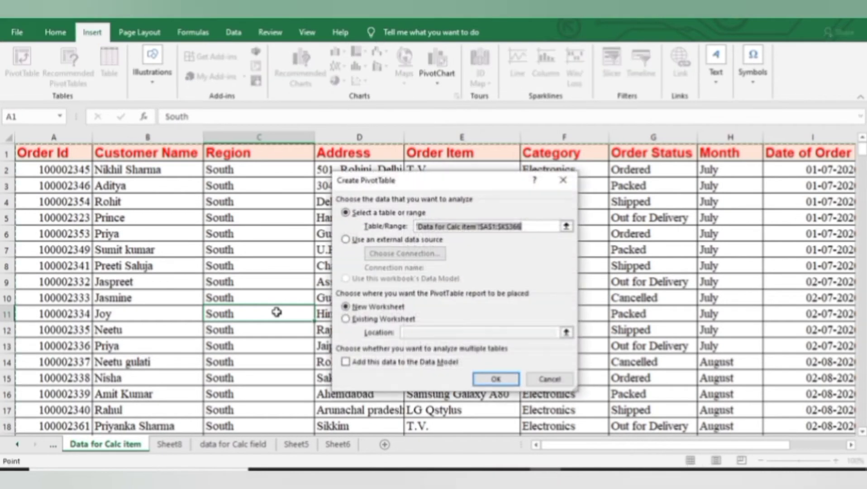
{"action": "left_click", "coordinate": [509, 378]}
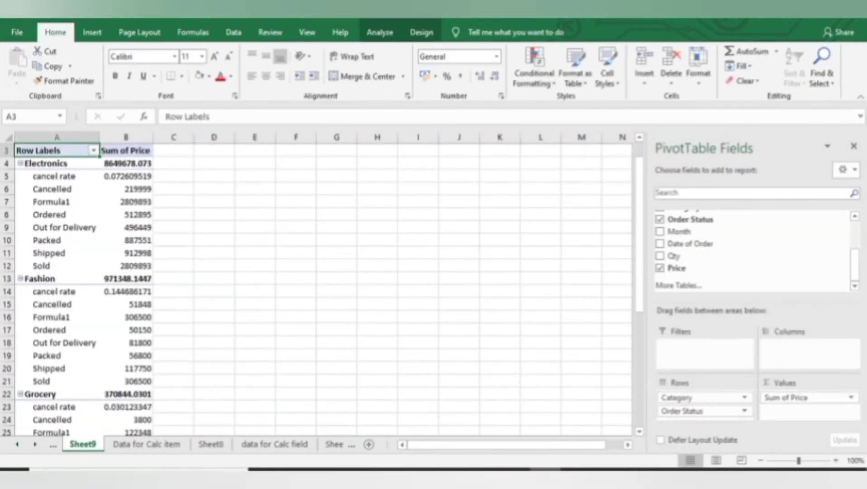
- Zoom the new PivotTable sheet to 120% and show the report in Tabular Form
{"action": "left_click", "coordinate": [836, 460]}
{"action": "left_click", "coordinate": [835, 460]}
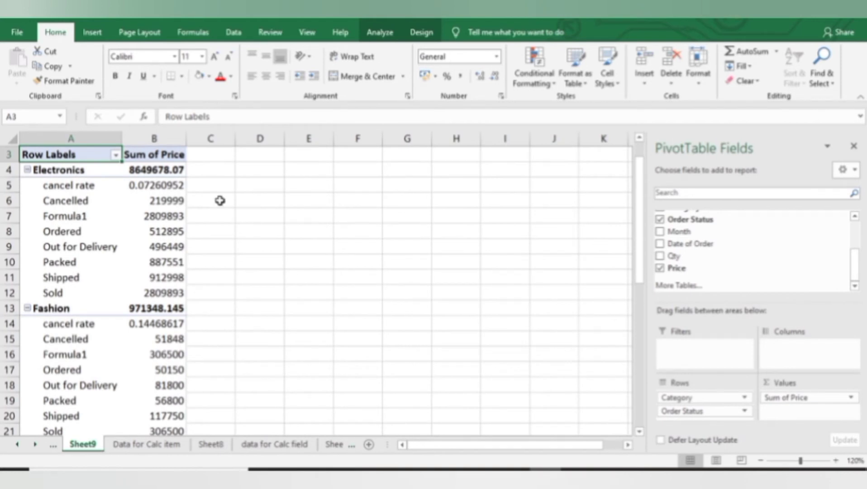
{"action": "left_click", "coordinate": [432, 39]}
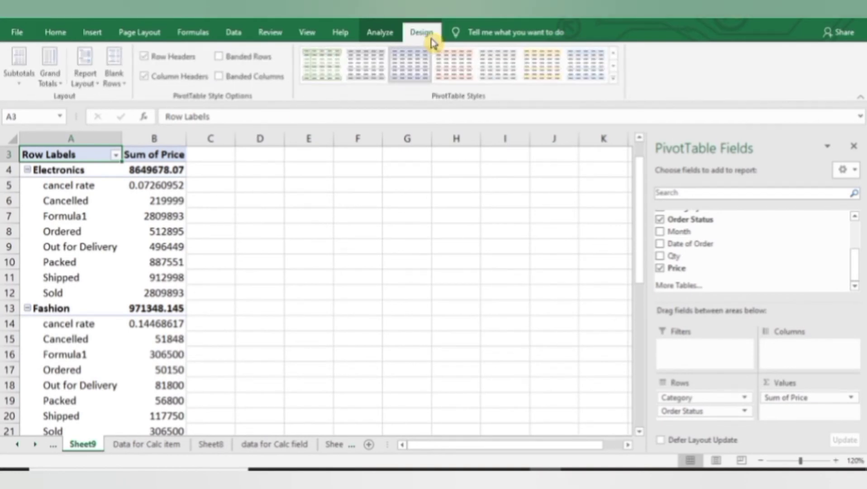
{"action": "left_click", "coordinate": [86, 75]}
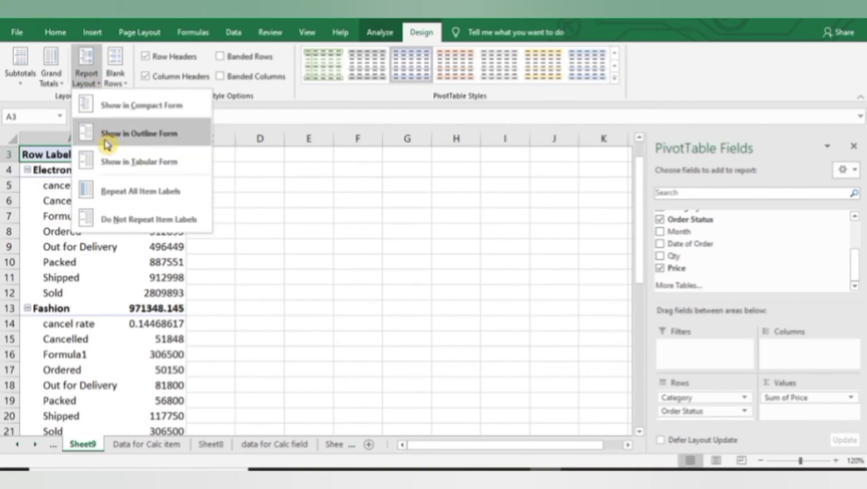
{"action": "left_click", "coordinate": [119, 162]}
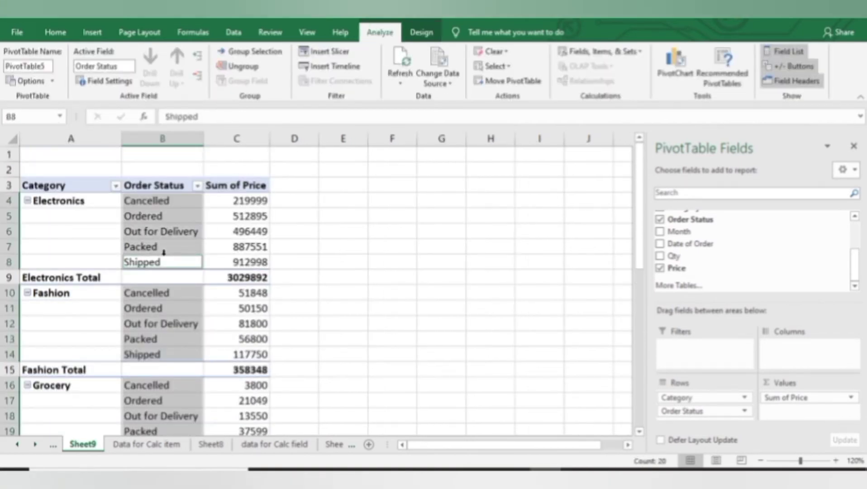
- Examine the Order Status items under Electronics, distinguishing Cancelled from the items Ordered through Shipped
{"action": "left_click", "coordinate": [361, 212]}
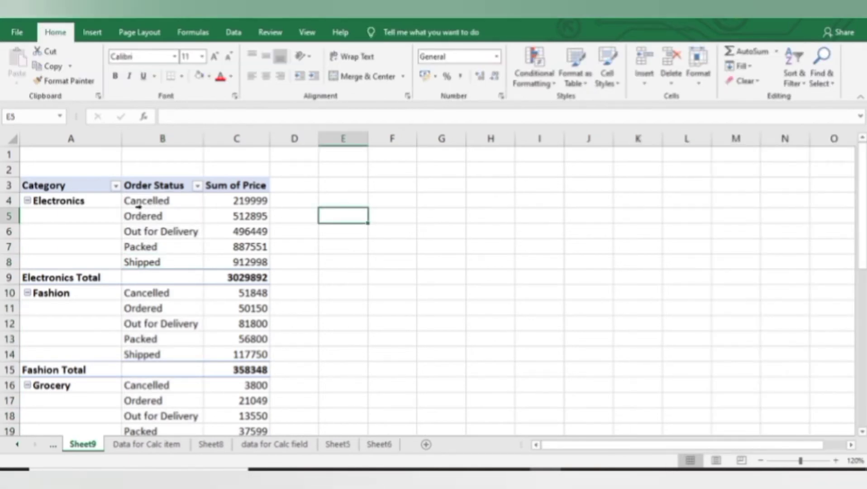
{"action": "left_click", "coordinate": [120, 201]}
{"action": "left_click", "coordinate": [141, 214]}
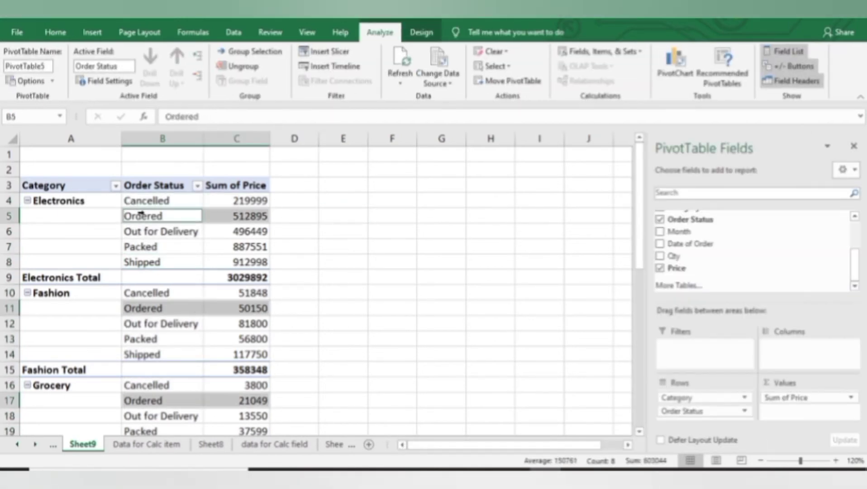
{"action": "left_click", "coordinate": [184, 202]}
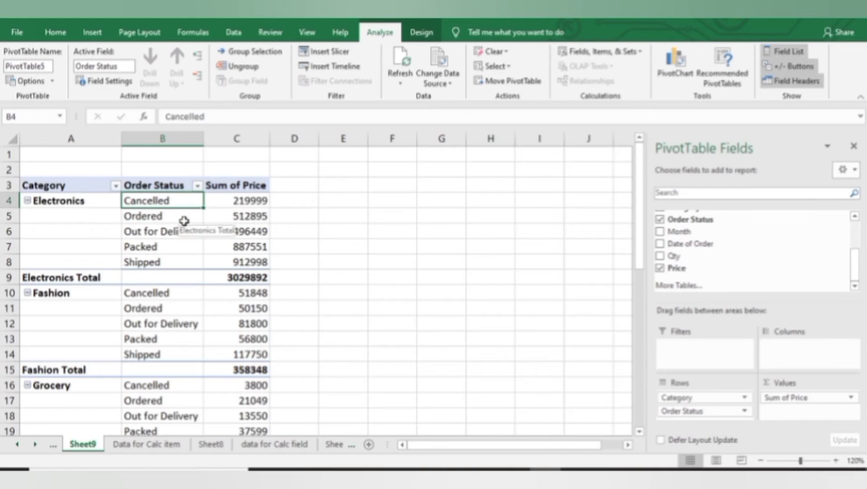
{"action": "left_click", "coordinate": [184, 221]}
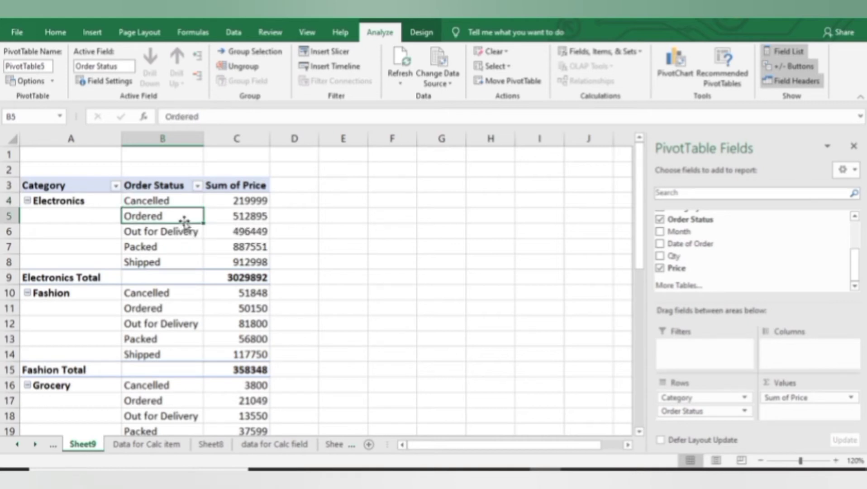
{"action": "key", "text": "shift+Down"}
{"action": "key", "text": "shift+Down"}
{"action": "key", "text": "shift+Down"}
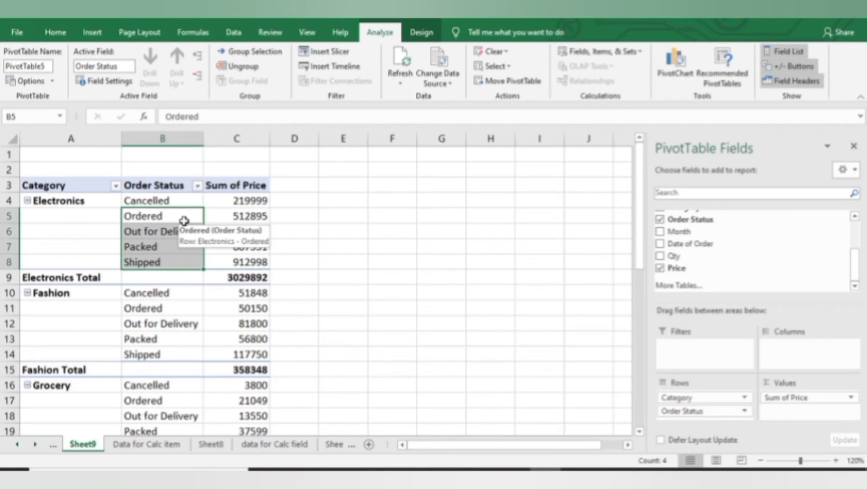
{"action": "left_click", "coordinate": [185, 221]}
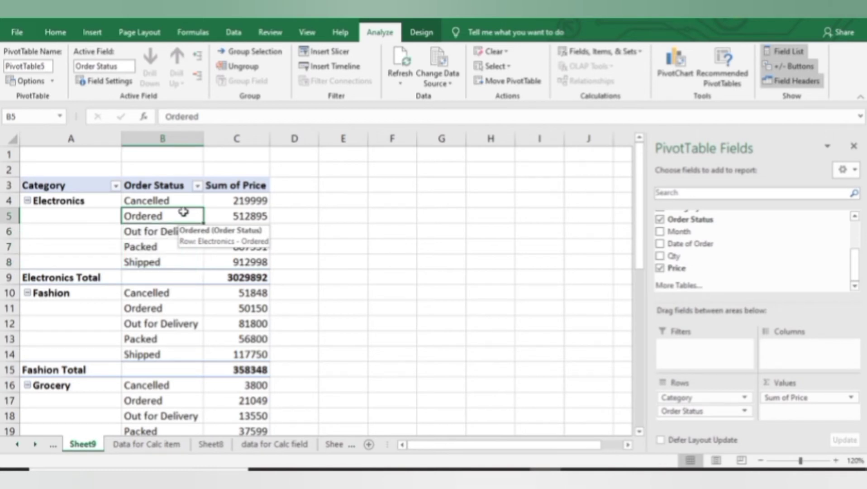
- Start a calculated item named Sold in the Order Status field and clear the default 0 from its formula
{"action": "left_click", "coordinate": [589, 51]}
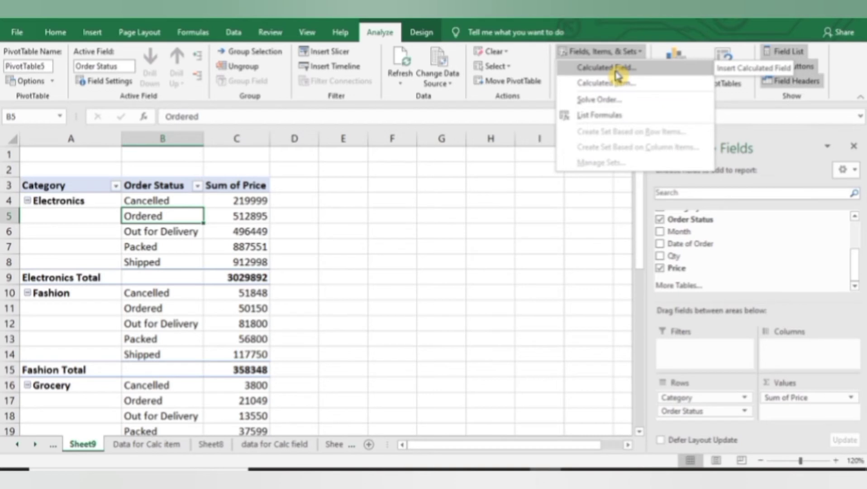
{"action": "left_click", "coordinate": [620, 84]}
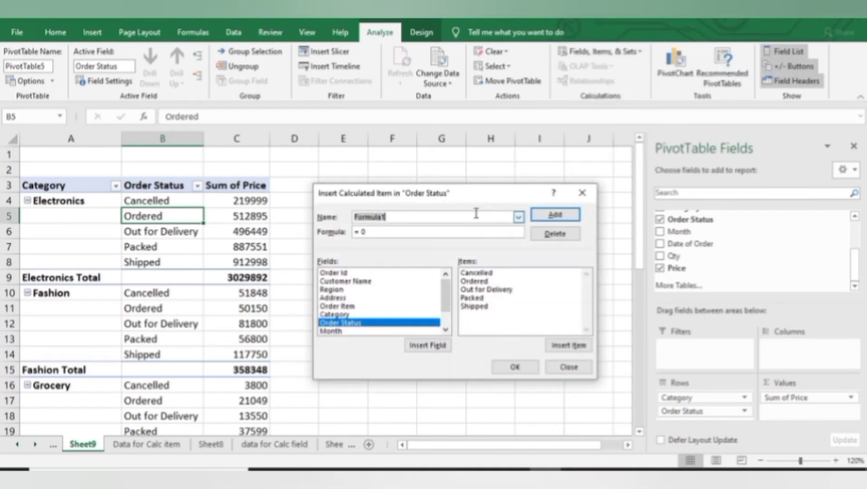
{"action": "type", "text": "Sold"}
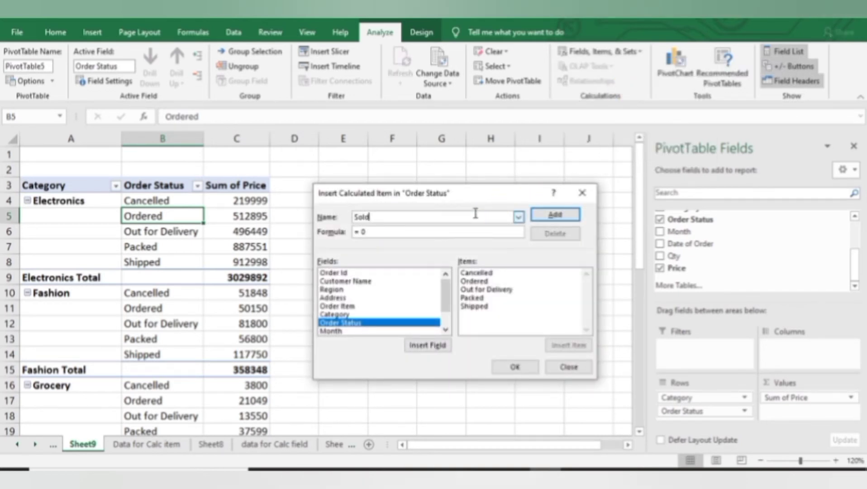
{"action": "left_click", "coordinate": [455, 232]}
{"action": "key", "text": "BackSpace"}
- Define Sold as Ordered + 'Out for Delivery' + Packed + Shipped and add it to the PivotTable
{"action": "left_click", "coordinate": [480, 282]}
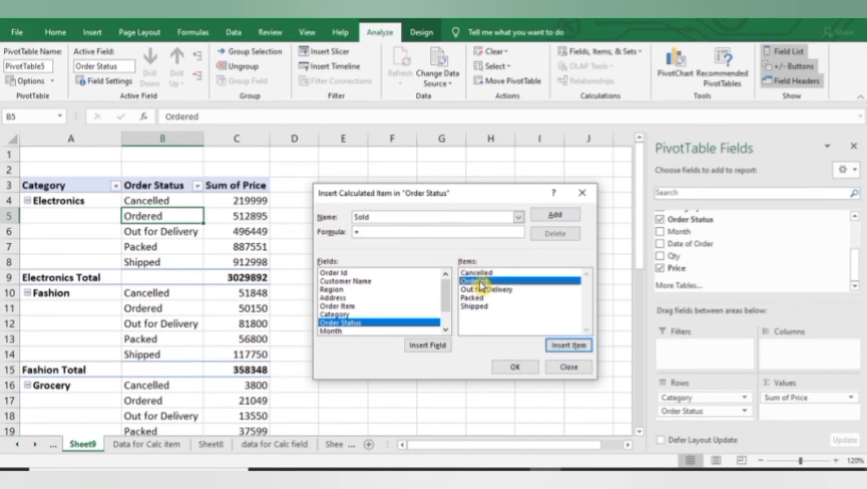
{"action": "double_click", "coordinate": [481, 281]}
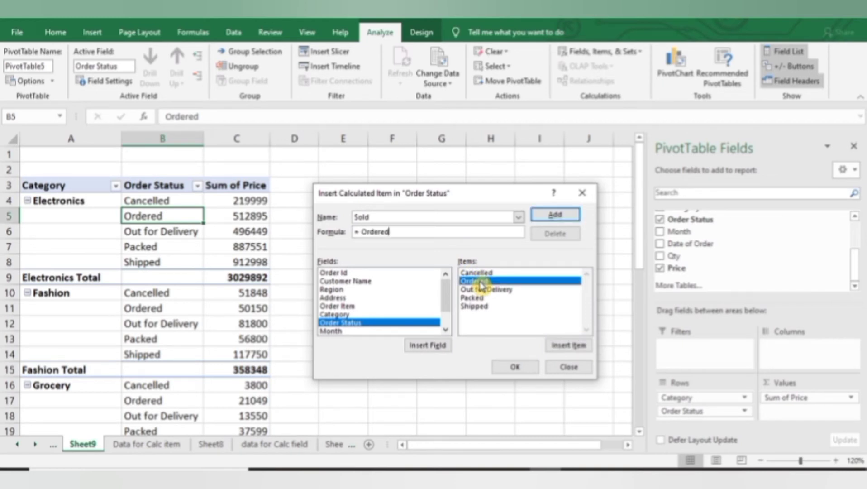
{"action": "type", "text": "+"}
{"action": "double_click", "coordinate": [486, 290]}
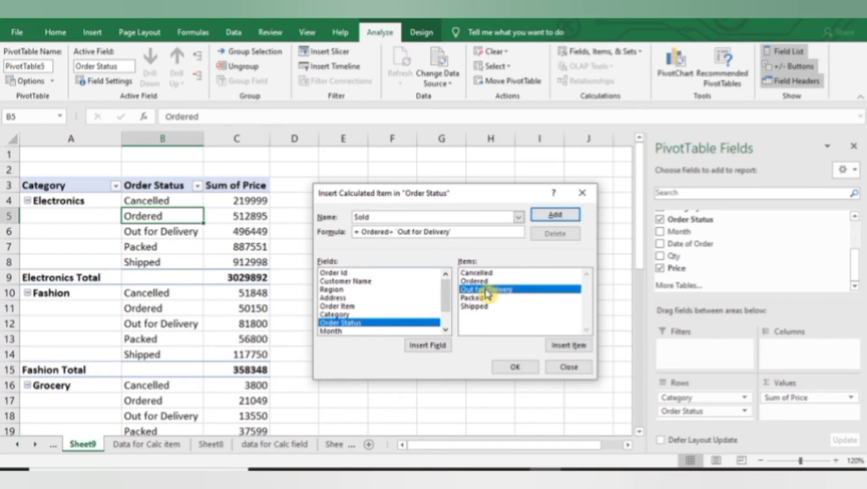
{"action": "type", "text": "+"}
{"action": "double_click", "coordinate": [492, 299]}
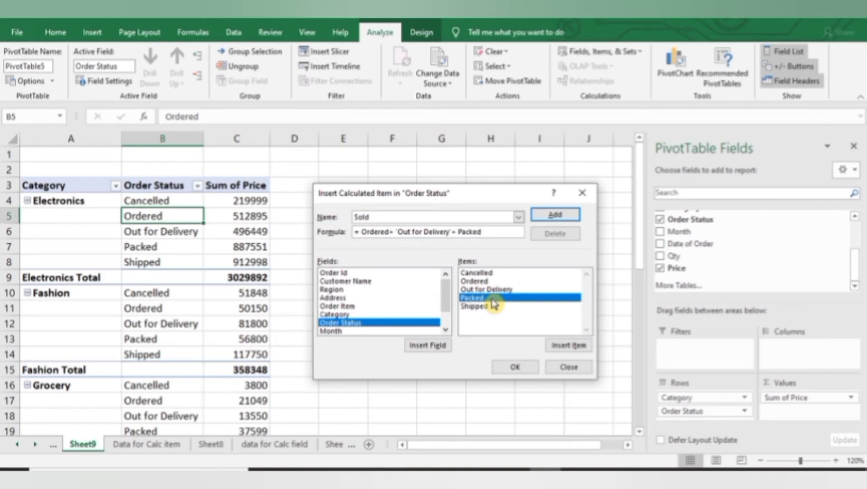
{"action": "type", "text": "+"}
{"action": "double_click", "coordinate": [496, 307]}
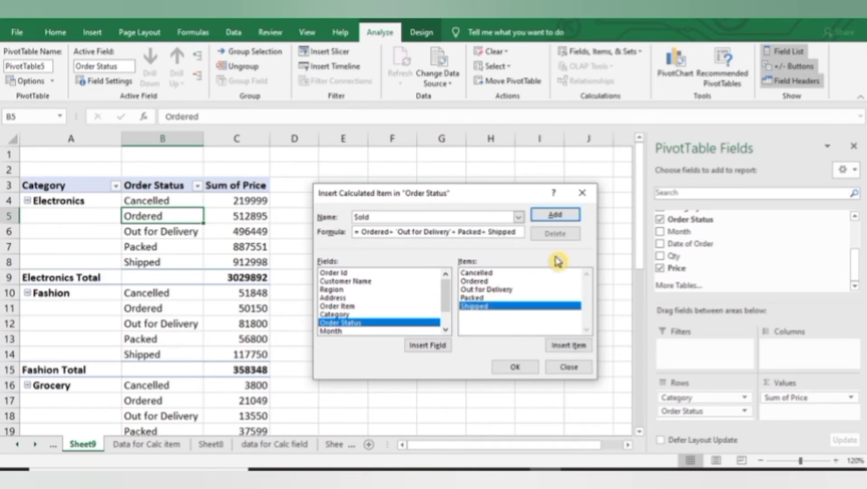
{"action": "left_click", "coordinate": [556, 215]}
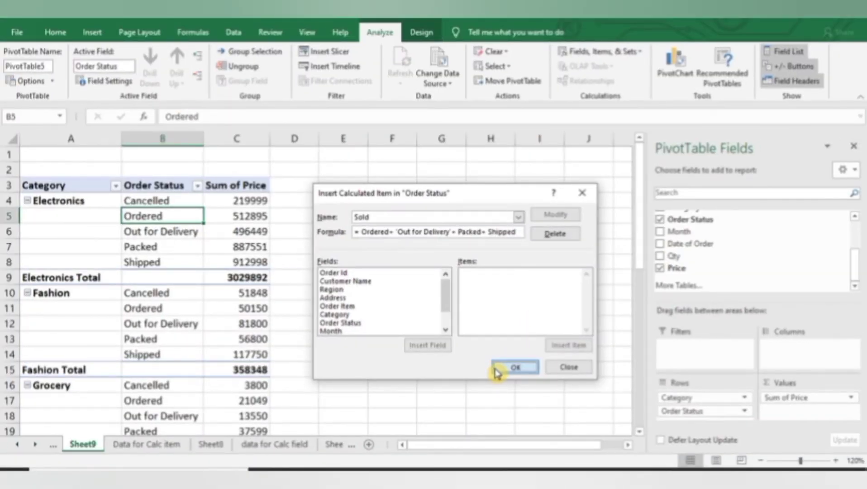
{"action": "left_click", "coordinate": [471, 424]}
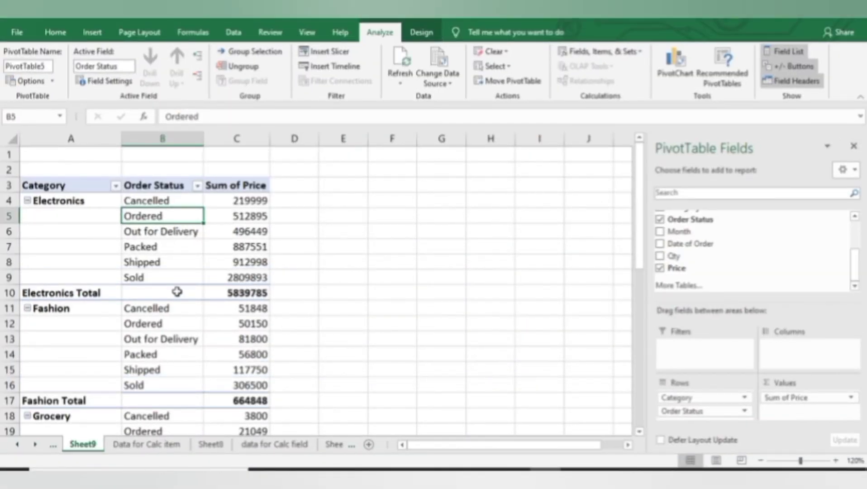
- Examine the new Sold rows under Electronics and Fashion
{"action": "left_click", "coordinate": [175, 271]}
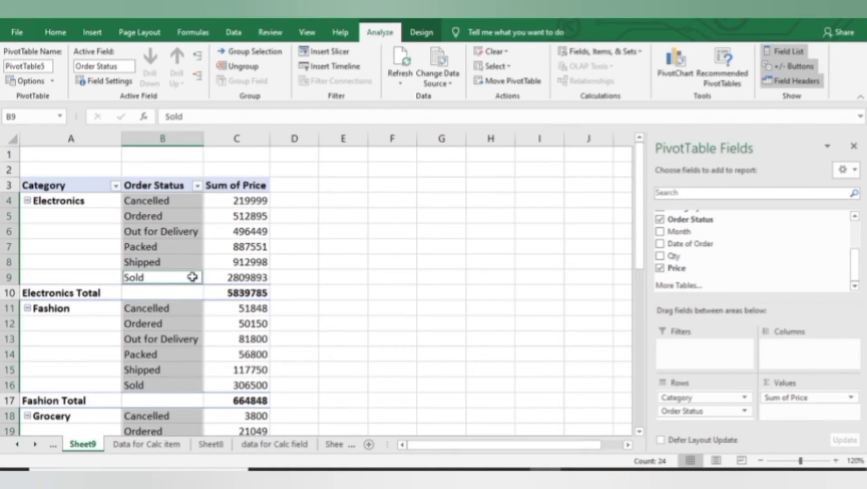
{"action": "left_click", "coordinate": [194, 277]}
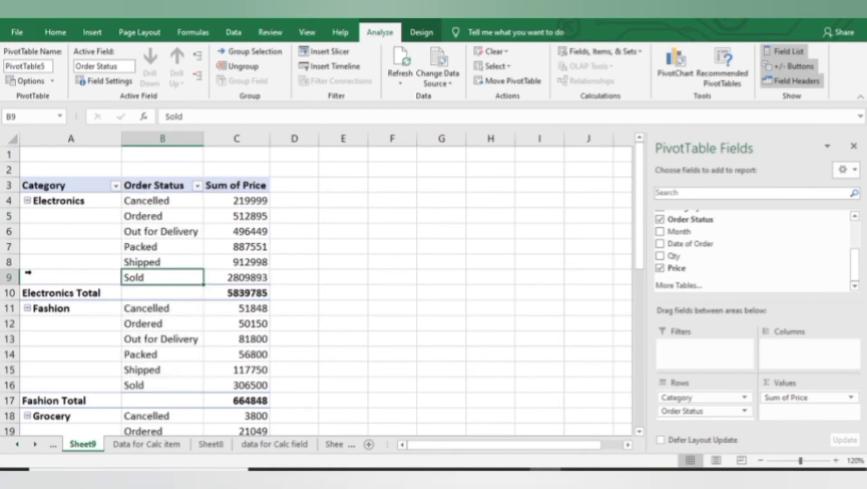
{"action": "left_click", "coordinate": [9, 277]}
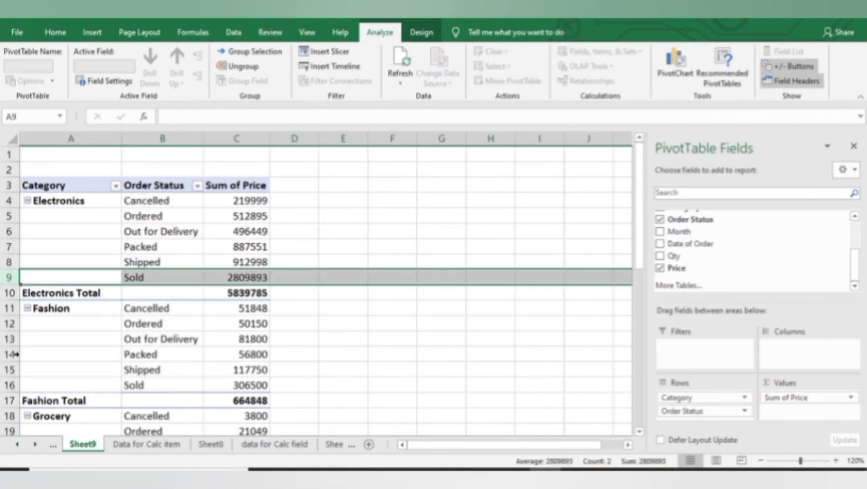
{"action": "left_click", "coordinate": [10, 385]}
- Compare the sum of the Electronics prices from Ordered through Shipped with the Electronics Sold value and its formula
{"action": "left_click", "coordinate": [258, 212]}
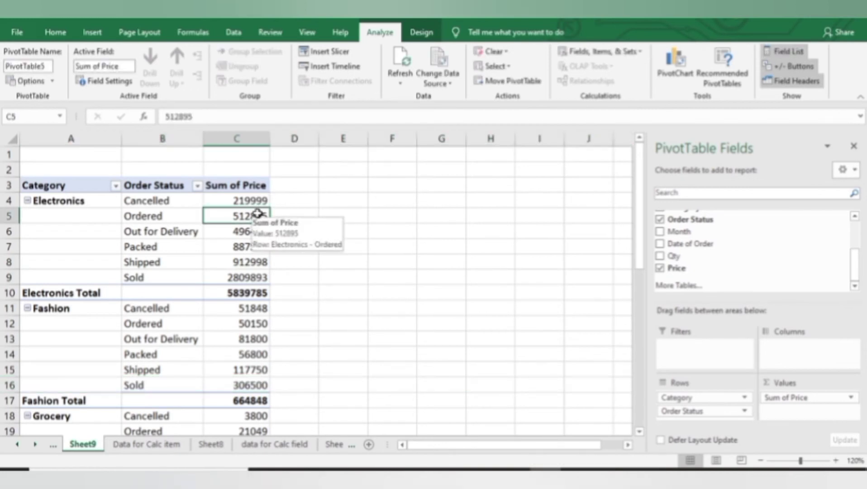
{"action": "key", "text": "shift+Down"}
{"action": "key", "text": "shift+Down"}
{"action": "key", "text": "shift+Down"}
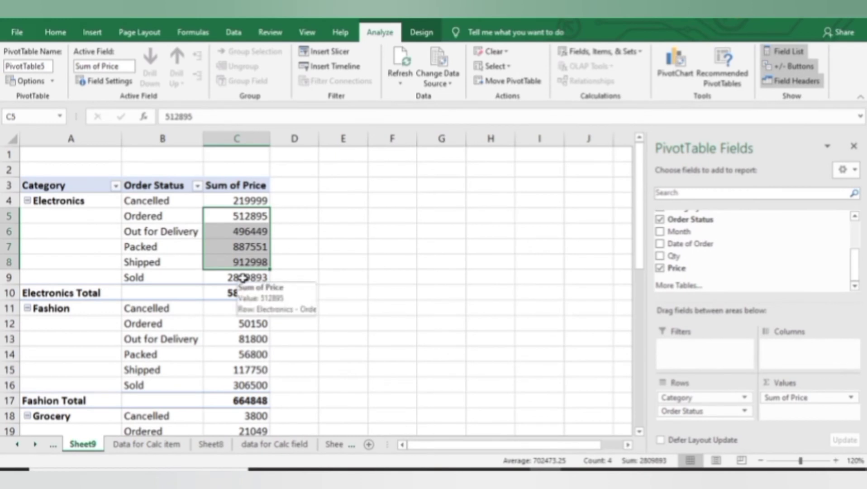
{"action": "left_click", "coordinate": [243, 277]}
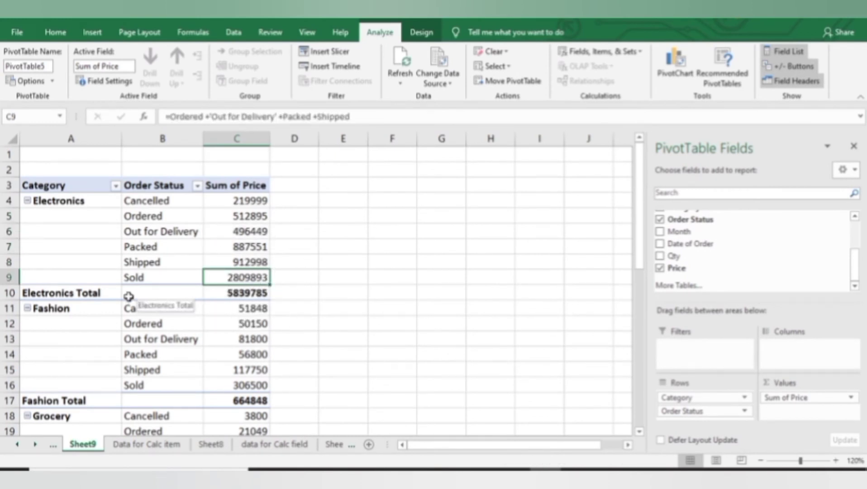
- Check the Electronics Total row against the Ordered through Shipped prices for amounts counted twice
{"action": "left_click", "coordinate": [6, 293]}
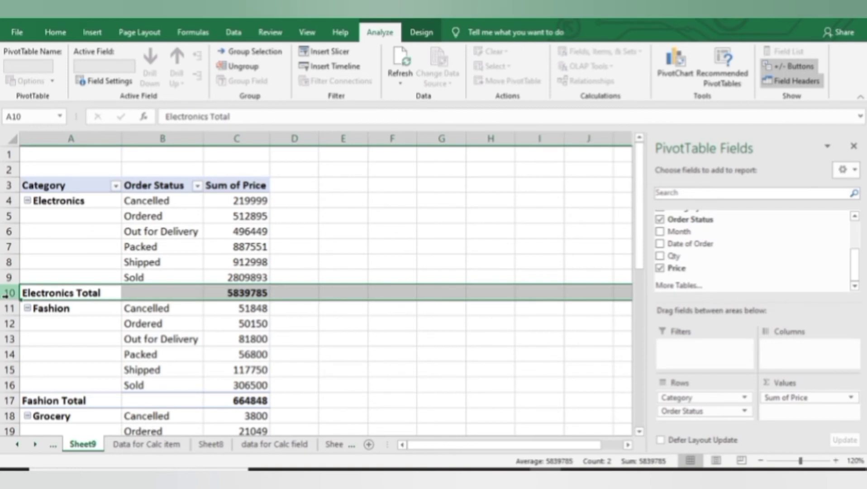
{"action": "left_click", "coordinate": [261, 221]}
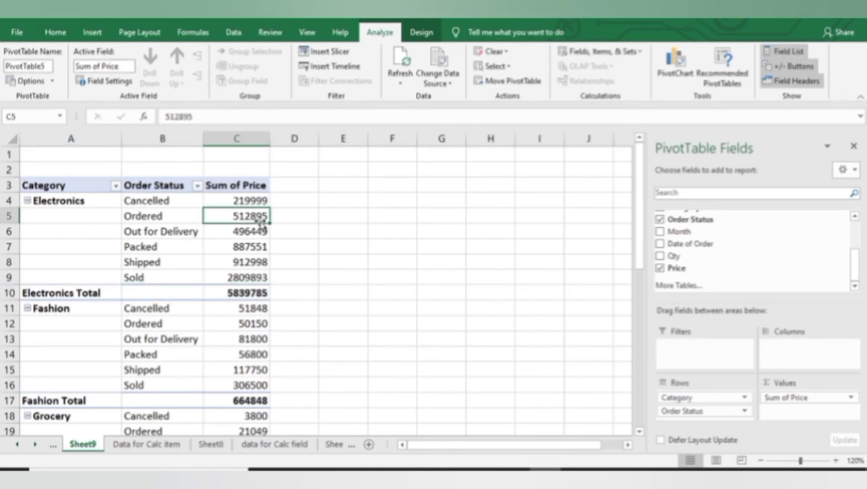
{"action": "key", "text": "shift+Down"}
{"action": "key", "text": "shift+Down"}
{"action": "key", "text": "shift+Down"}
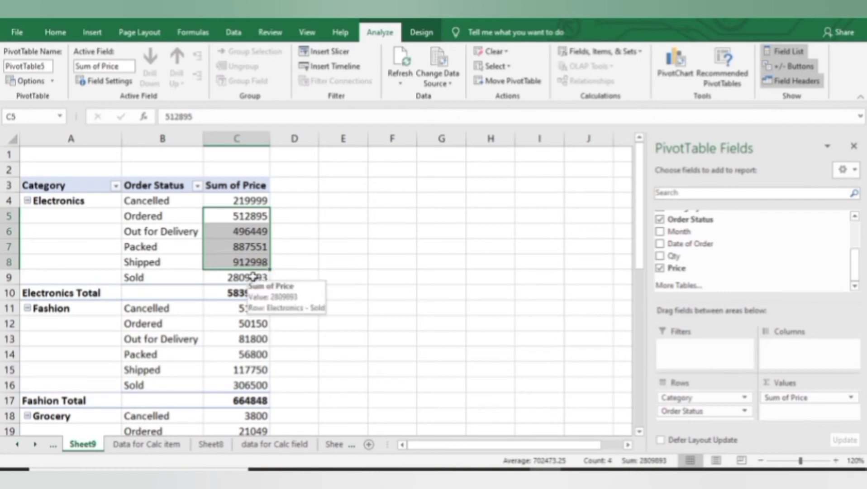
- Filter Order Status to show only Cancelled and Sold
{"action": "left_click", "coordinate": [198, 186]}
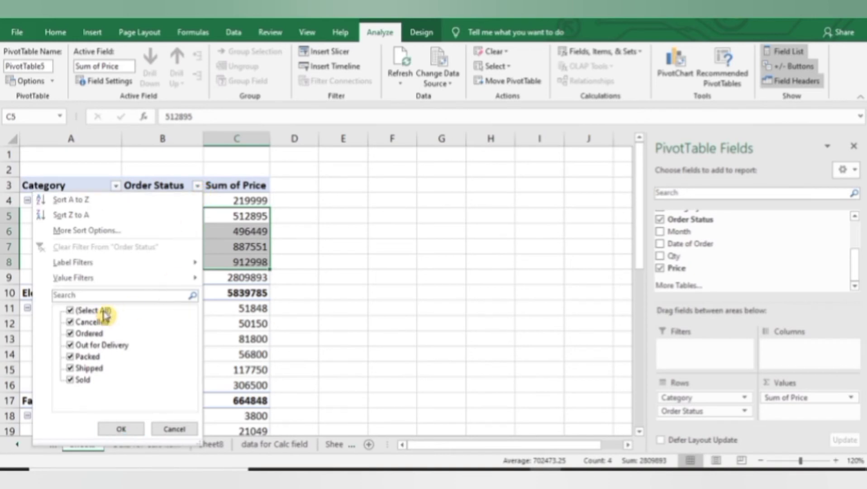
{"action": "left_click", "coordinate": [70, 310]}
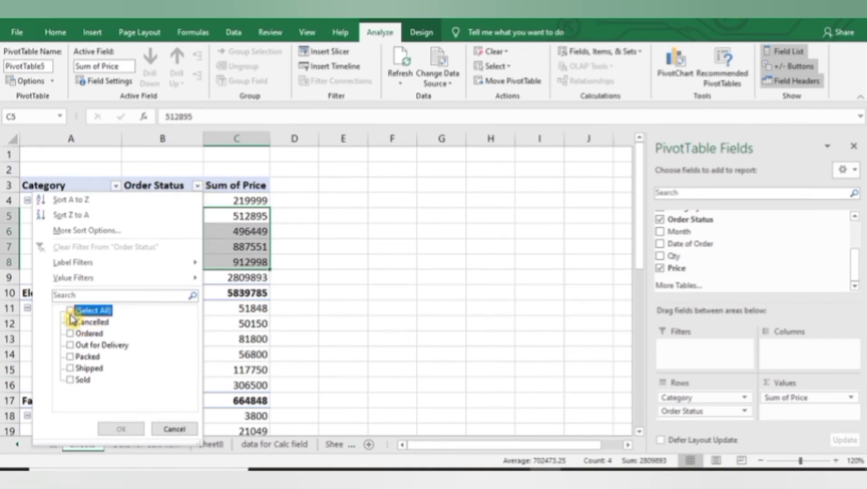
{"action": "left_click", "coordinate": [71, 322]}
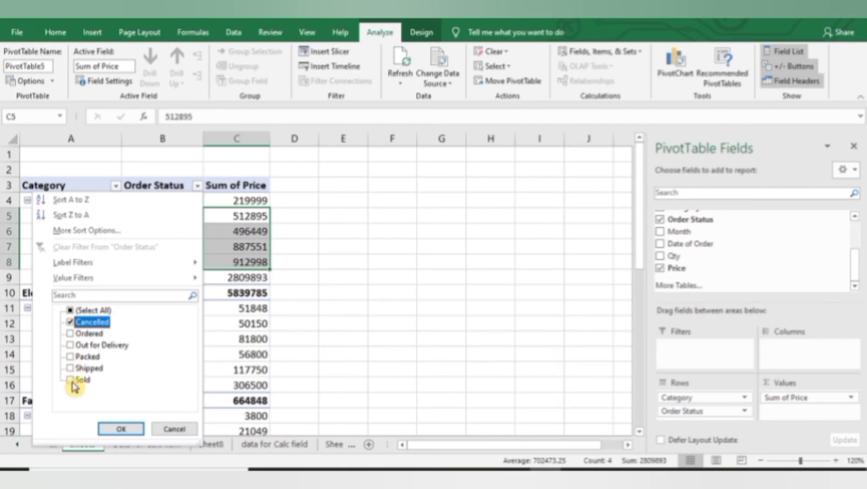
{"action": "left_click", "coordinate": [73, 380]}
{"action": "left_click", "coordinate": [122, 429]}
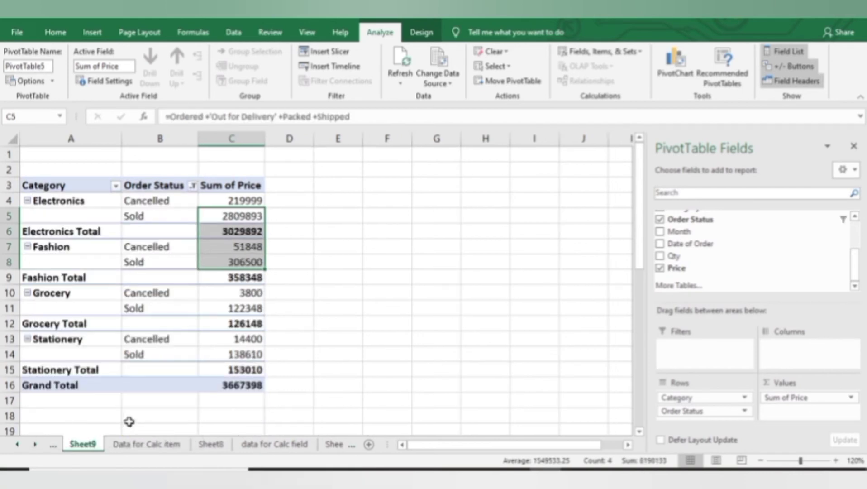
- Add Region as the column field, filter Category to Fashion, and inspect the Sold value for North
{"action": "left_click", "coordinate": [282, 257]}
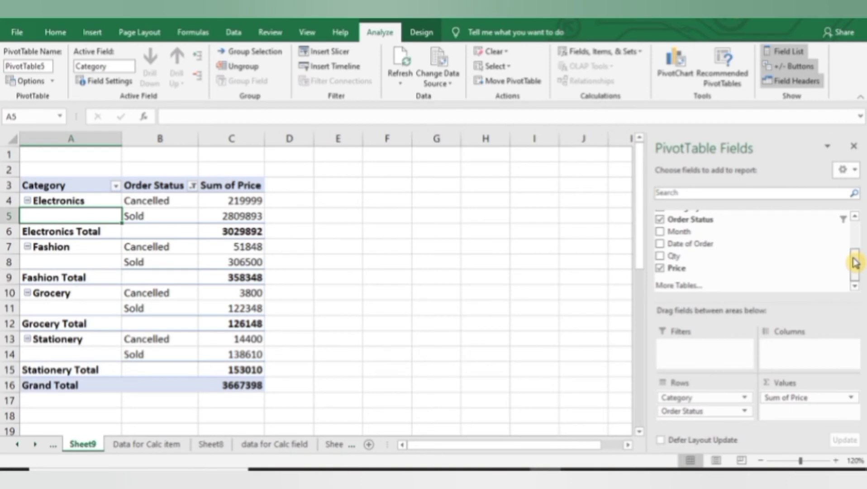
{"action": "left_click_drag", "start_coordinate": [855, 259], "coordinate": [858, 234]}
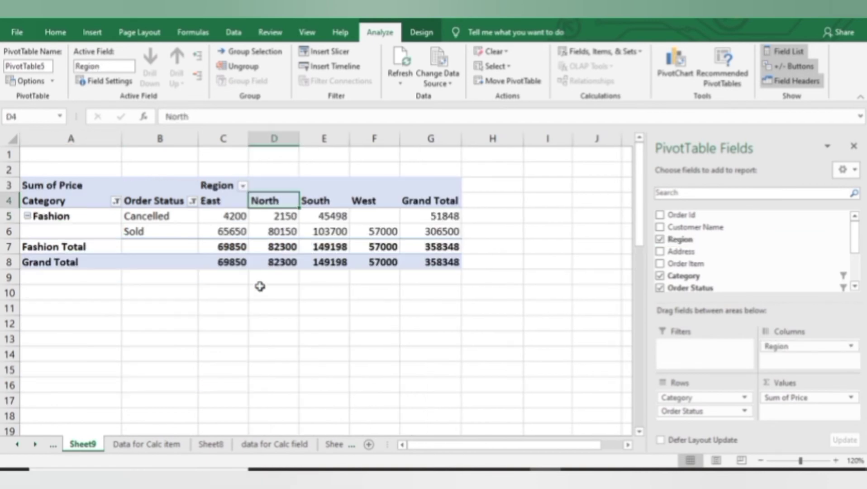
{"action": "left_click", "coordinate": [261, 292]}
{"action": "left_click", "coordinate": [274, 229]}
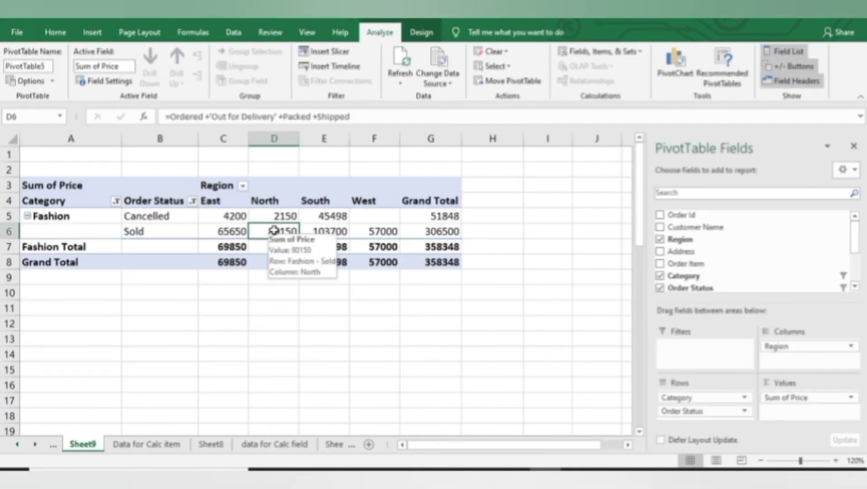
- Start another calculated item in Order Status and name it Cancel Percentage
{"action": "left_click", "coordinate": [190, 232]}
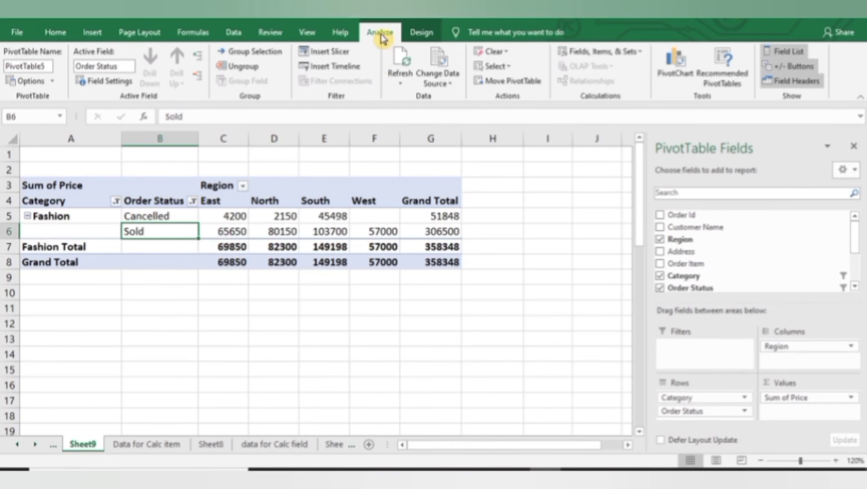
{"action": "left_click", "coordinate": [624, 52]}
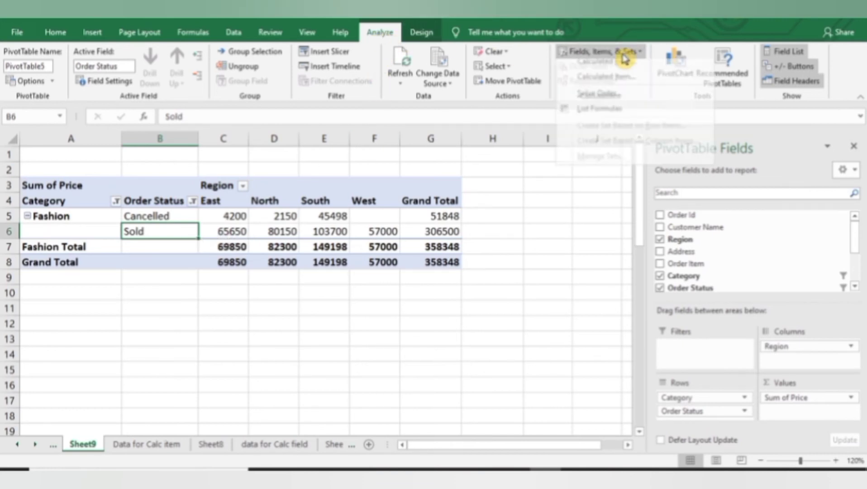
{"action": "left_click", "coordinate": [629, 83]}
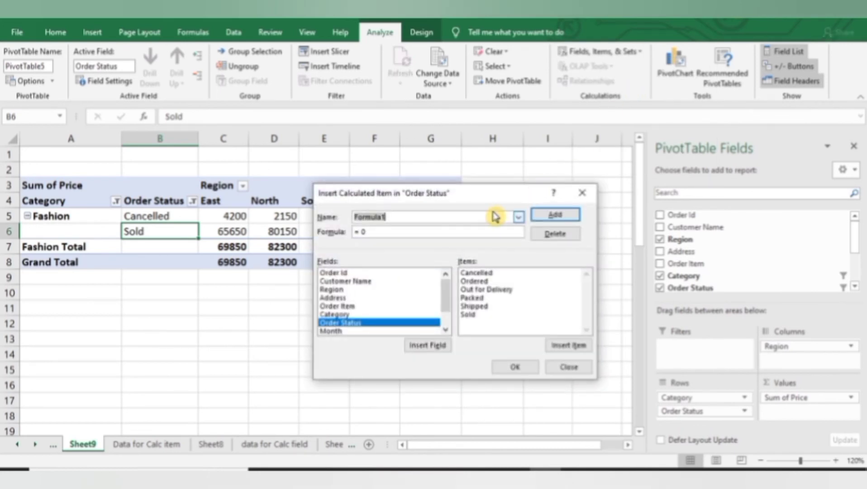
{"action": "type", "text": "S"}
{"action": "key", "text": "BackSpace"}
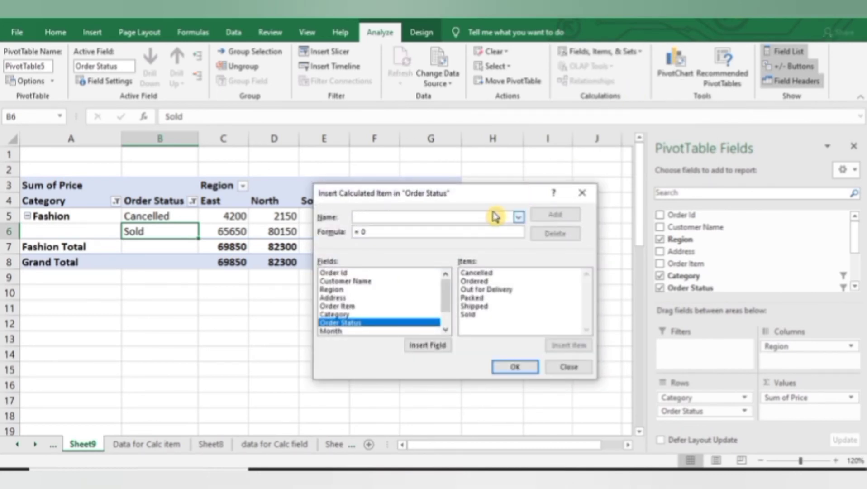
{"action": "type", "text": "Cancel"}
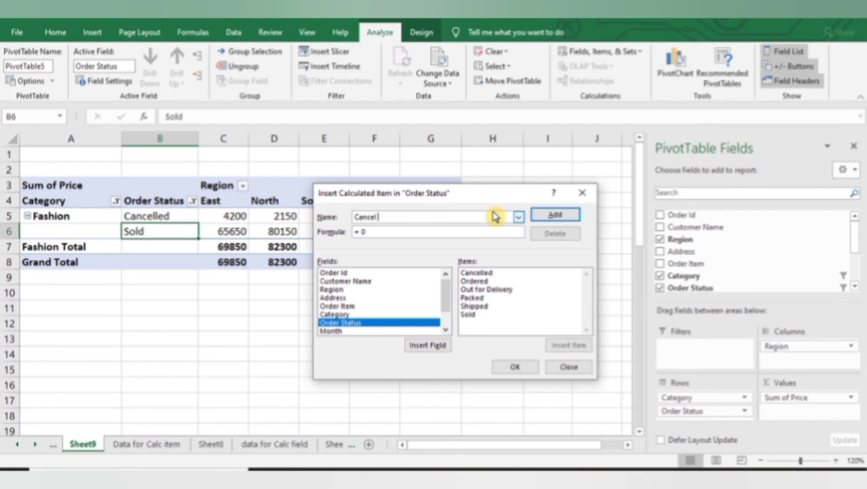
{"action": "type", "text": " Percentage"}
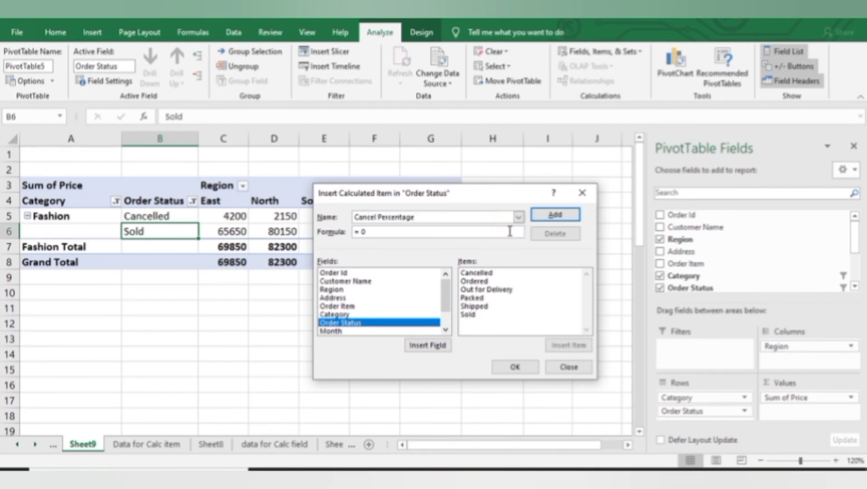
- Set the Cancel Percentage formula to = Cancelled/(Cancelled+Sold) and add the calculated item to the PivotTable
{"action": "left_click", "coordinate": [510, 231]}
{"action": "key", "text": "BackSpace"}
{"action": "double_click", "coordinate": [494, 273]}
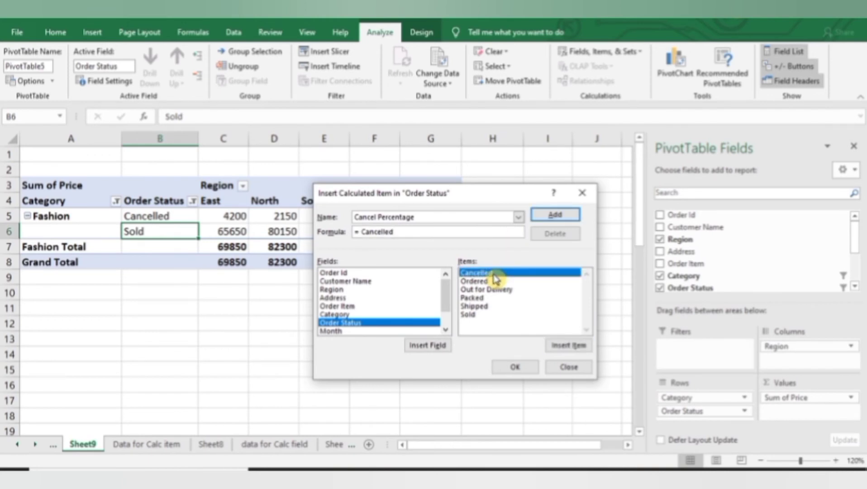
{"action": "type", "text": "/("}
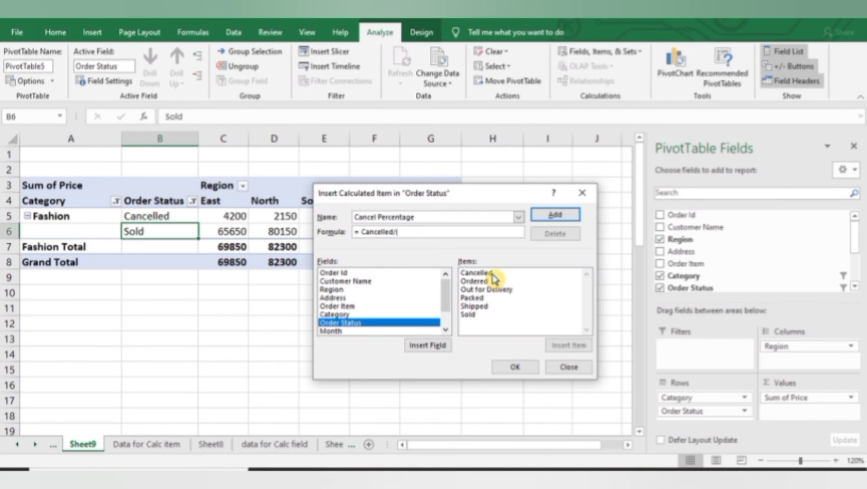
{"action": "left_click", "coordinate": [494, 274]}
{"action": "type", "text": "("}
{"action": "double_click", "coordinate": [495, 274]}
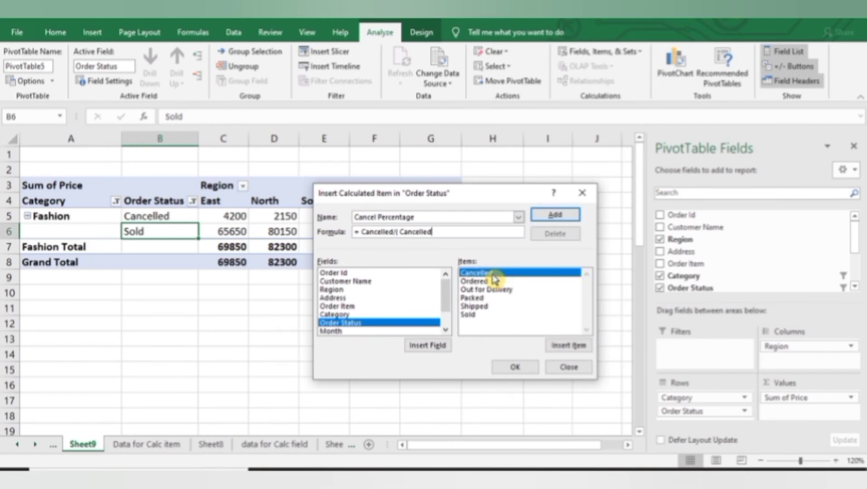
{"action": "type", "text": "+Sol"}
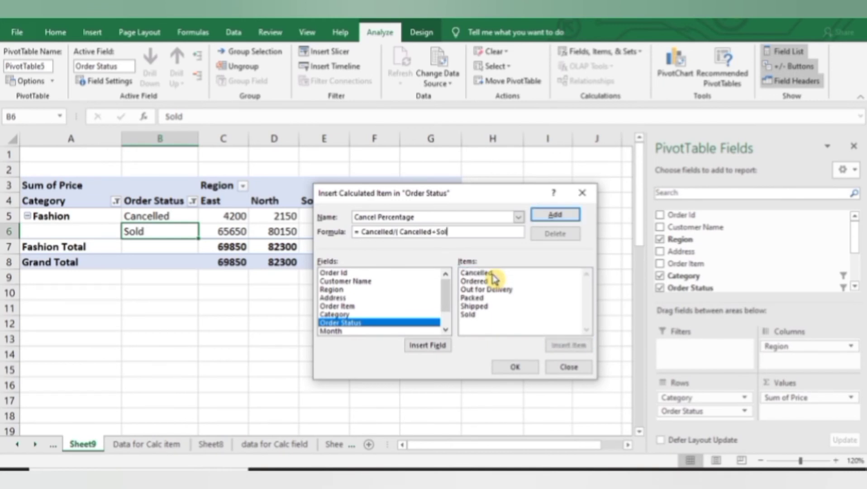
{"action": "type", "text": "d)"}
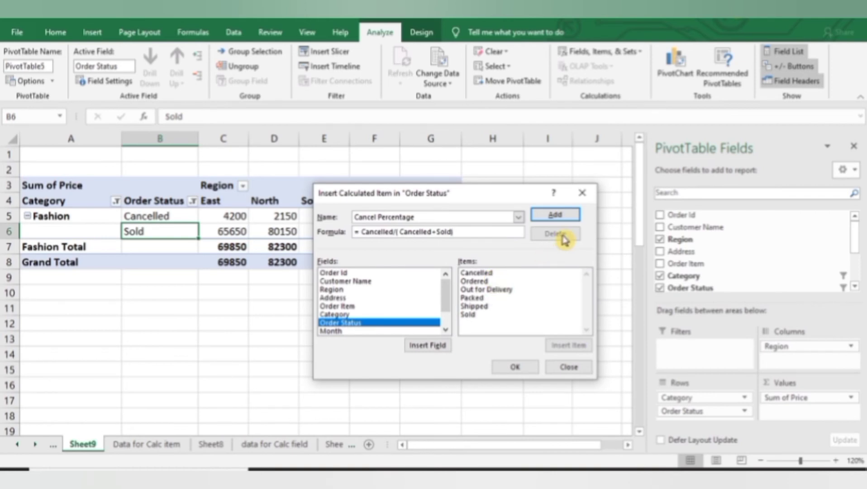
{"action": "left_click", "coordinate": [566, 216]}
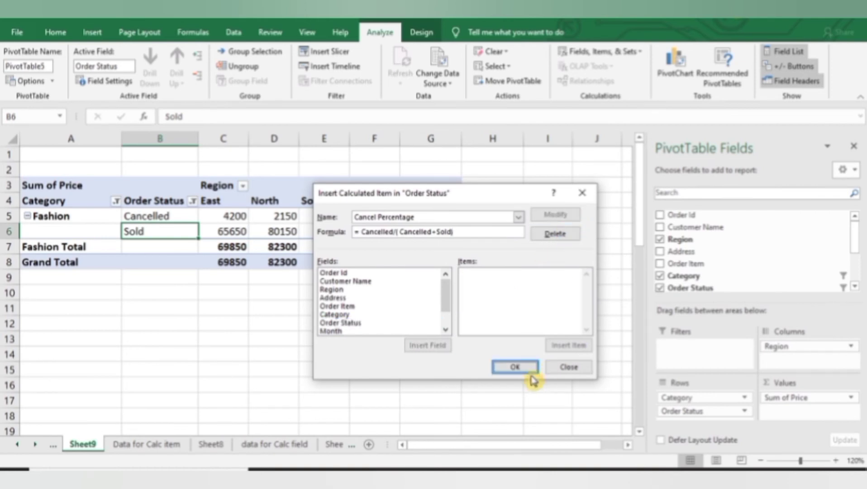
{"action": "left_click", "coordinate": [517, 367]}
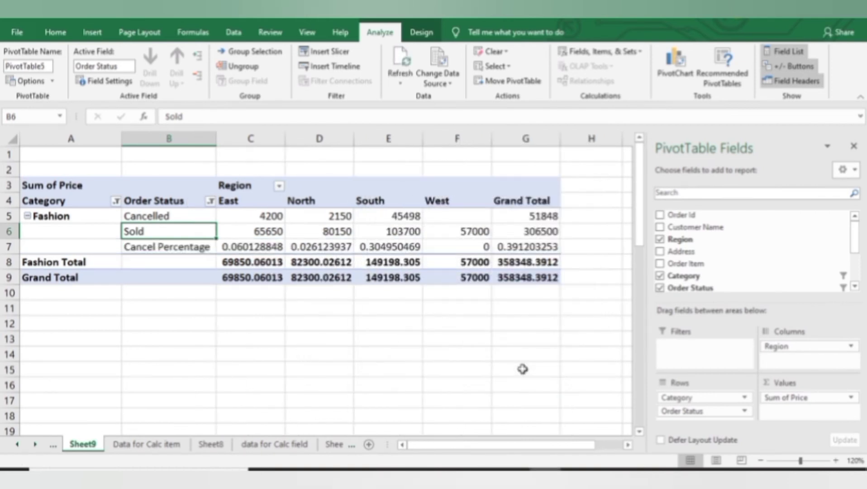
- Format the Cancel Percentage values from East through Grand Total as percentages with two decimal places
{"action": "left_click", "coordinate": [236, 246]}
{"action": "key", "text": "ctrl+shift+Right"}
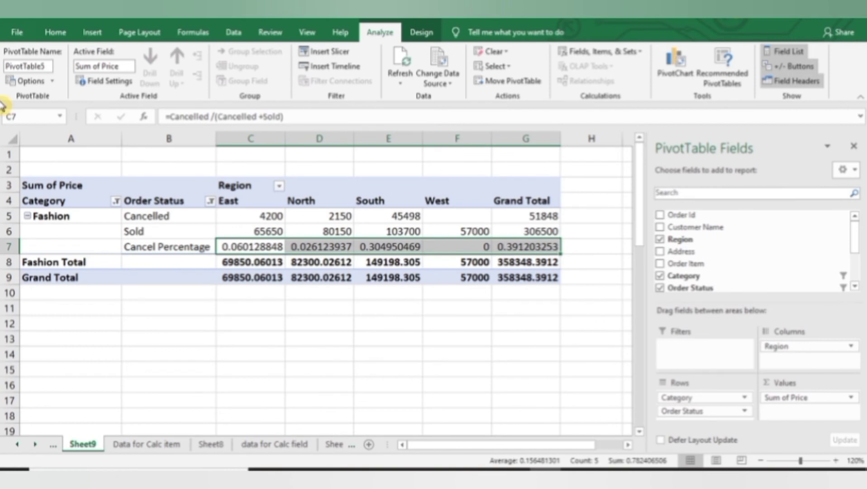
{"action": "left_click", "coordinate": [57, 40]}
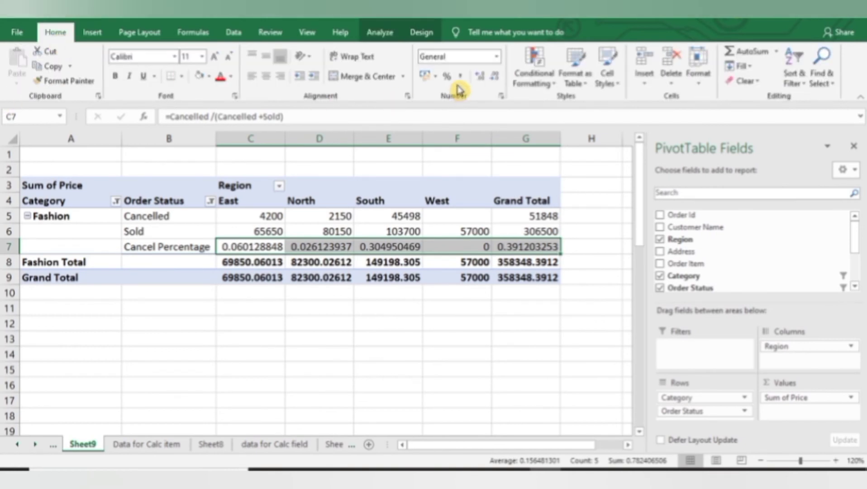
{"action": "left_click", "coordinate": [448, 77]}
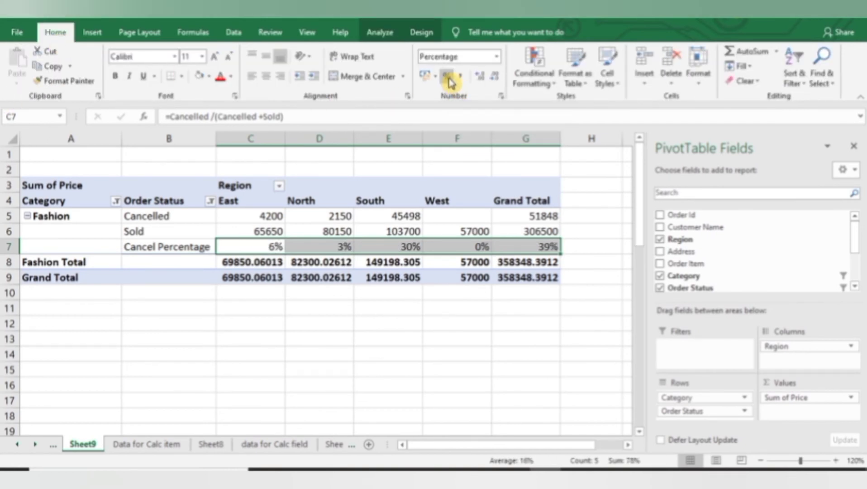
{"action": "left_click", "coordinate": [481, 77]}
{"action": "left_click", "coordinate": [483, 79]}
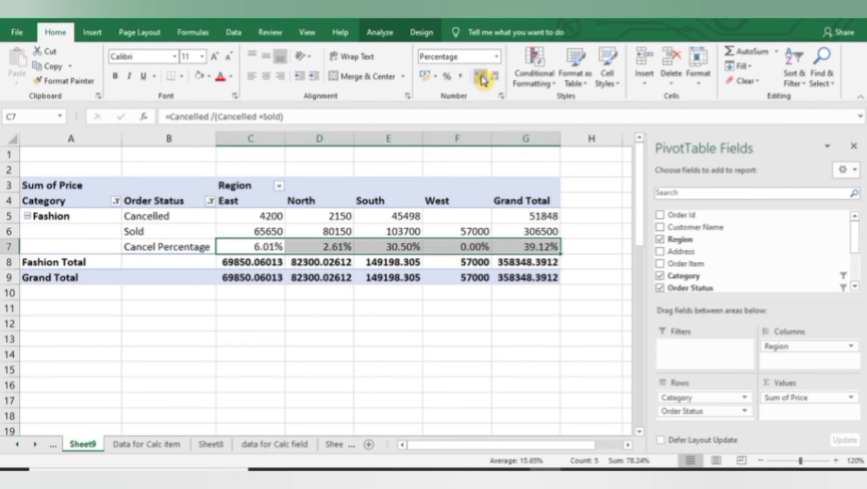
- Inspect the Cancel Percentage values for East and West and the Cancelled amount for North
{"action": "left_click", "coordinate": [257, 246]}
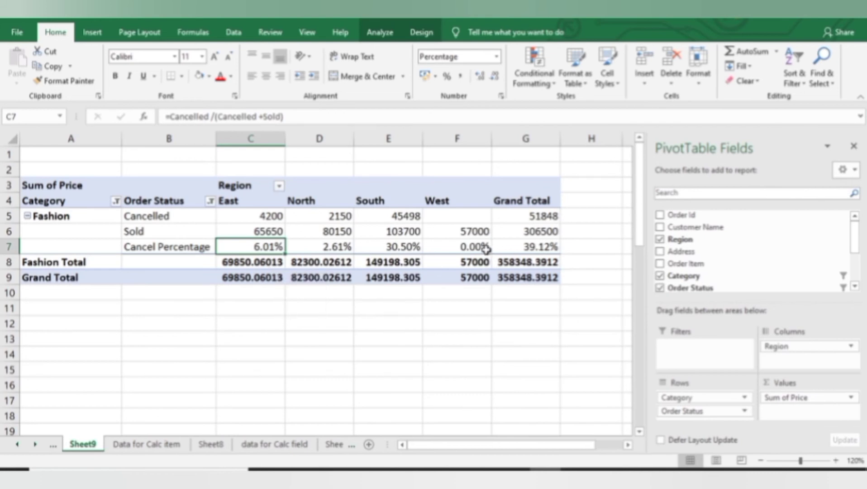
{"action": "left_click", "coordinate": [466, 246]}
{"action": "left_click", "coordinate": [311, 215]}
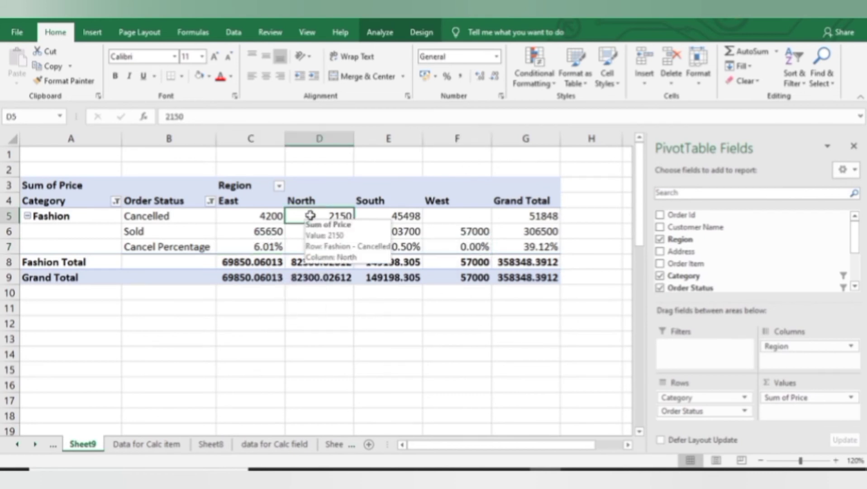
- Start a calculated item in the Region field and name it South + West Total
{"action": "left_click", "coordinate": [415, 214]}
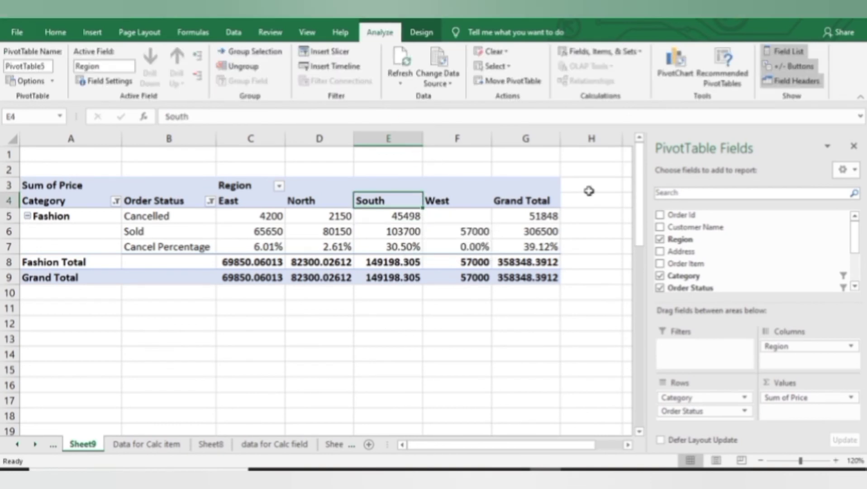
{"action": "left_click", "coordinate": [604, 51]}
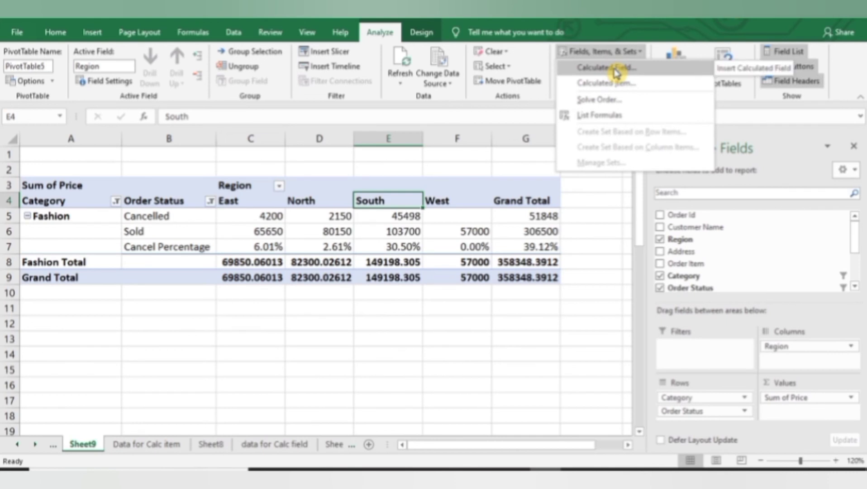
{"action": "left_click", "coordinate": [618, 83]}
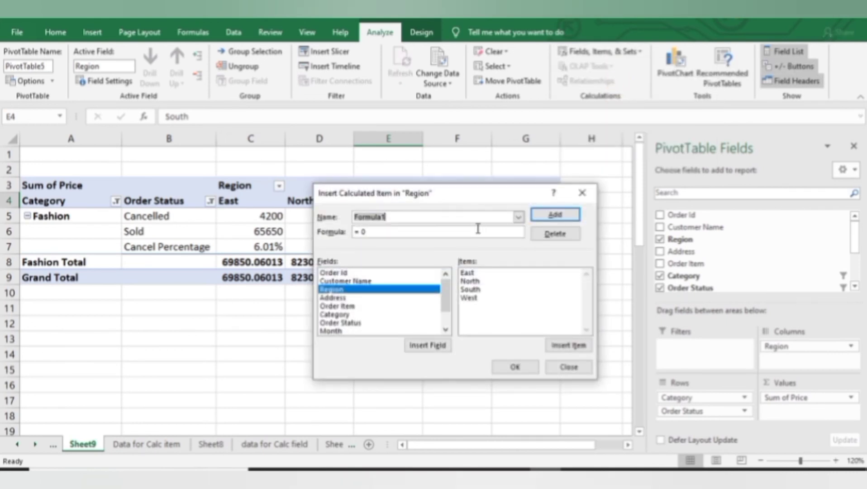
{"action": "key", "text": "BackSpace"}
{"action": "type", "text": "S"}
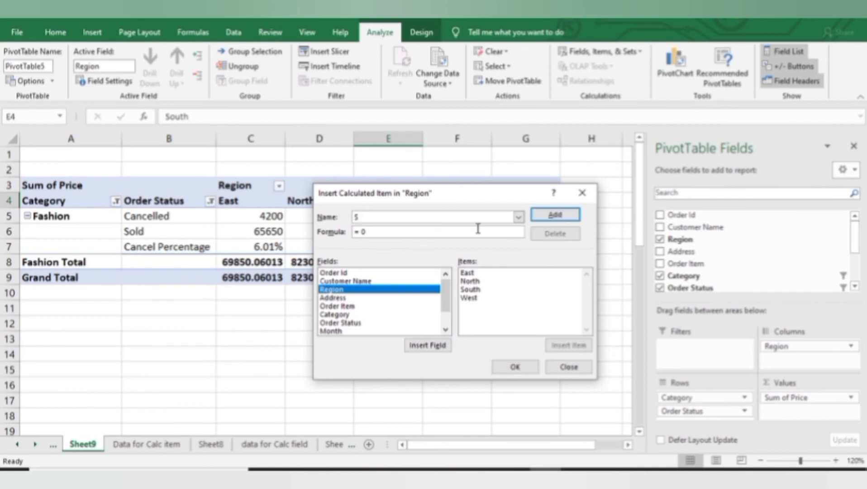
{"action": "type", "text": "outh + West Total"}
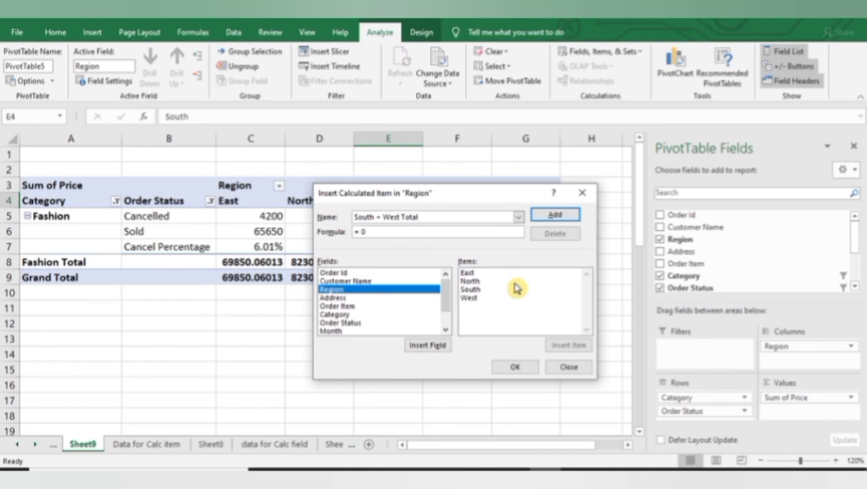
- Set the South + West Total formula to = South+ West and add the item to the PivotTable
{"action": "left_click", "coordinate": [430, 232]}
{"action": "key", "text": "BackSpace"}
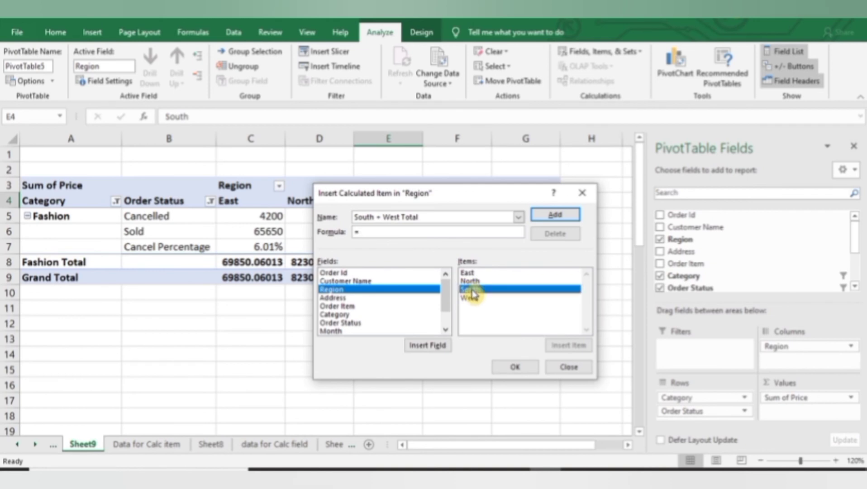
{"action": "double_click", "coordinate": [469, 290]}
{"action": "type", "text": "+"}
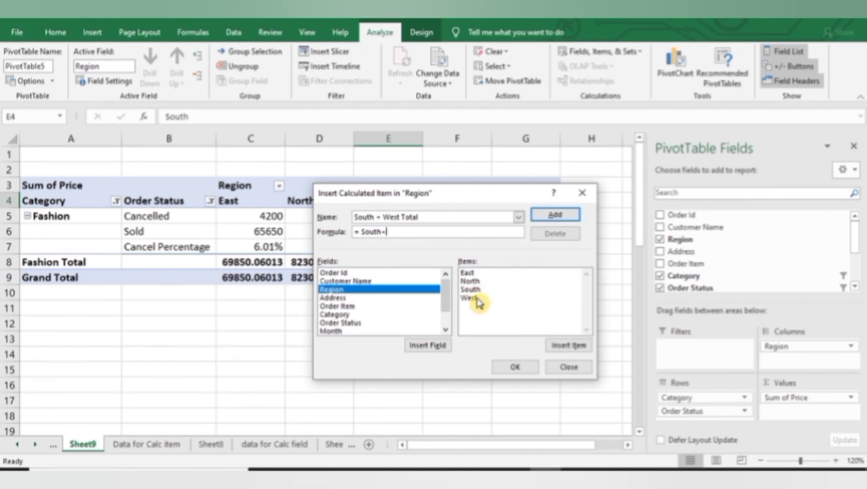
{"action": "double_click", "coordinate": [476, 298]}
{"action": "left_click", "coordinate": [555, 215]}
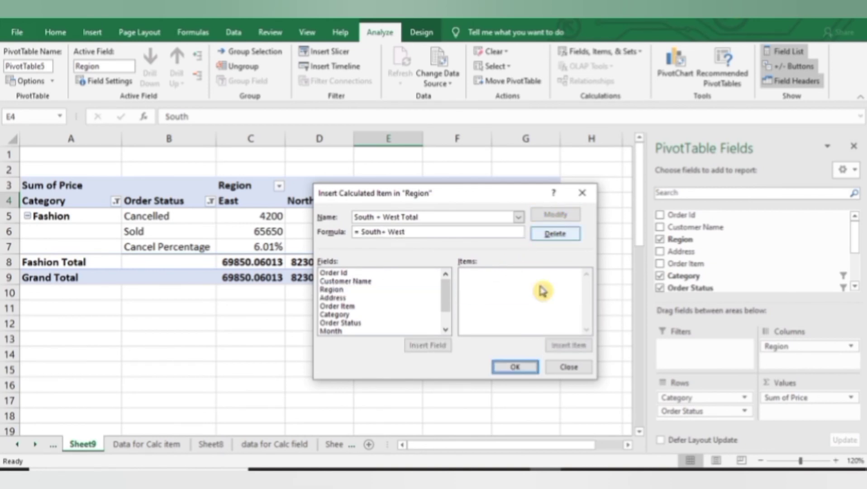
{"action": "left_click", "coordinate": [516, 366]}
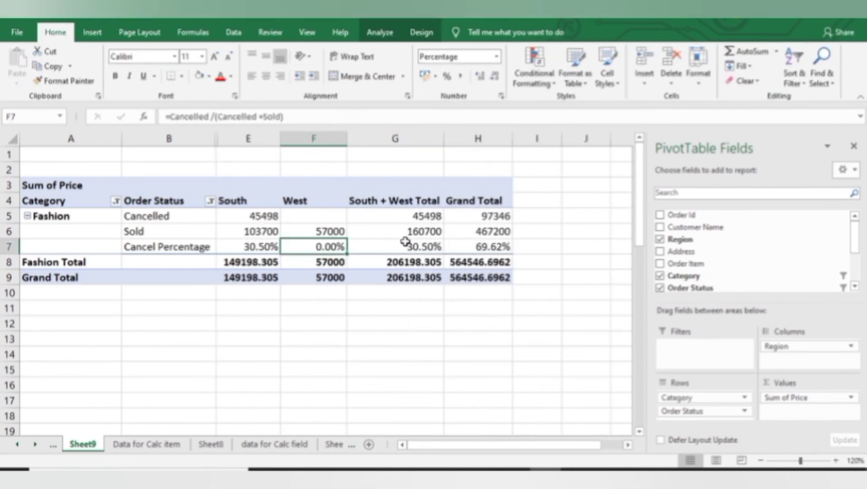
- Compare the formulas behind the Cancel Percentage cells for South, West and South + West Total
{"action": "left_click", "coordinate": [404, 244]}
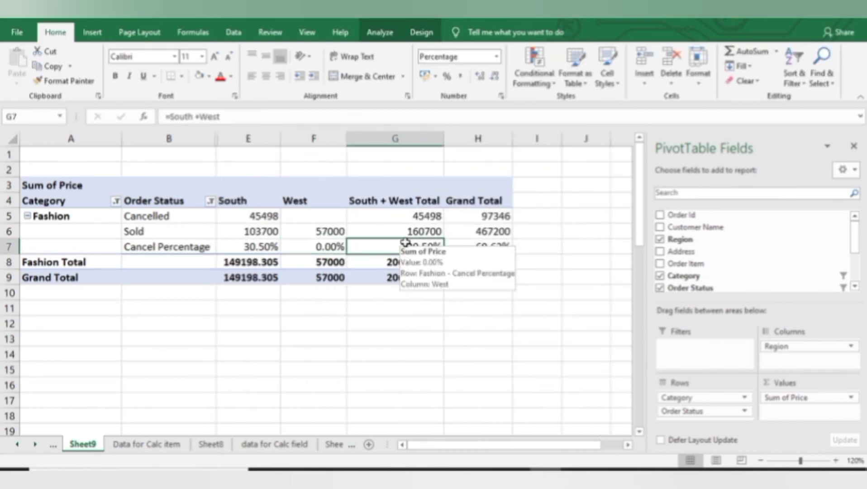
{"action": "left_click", "coordinate": [254, 246]}
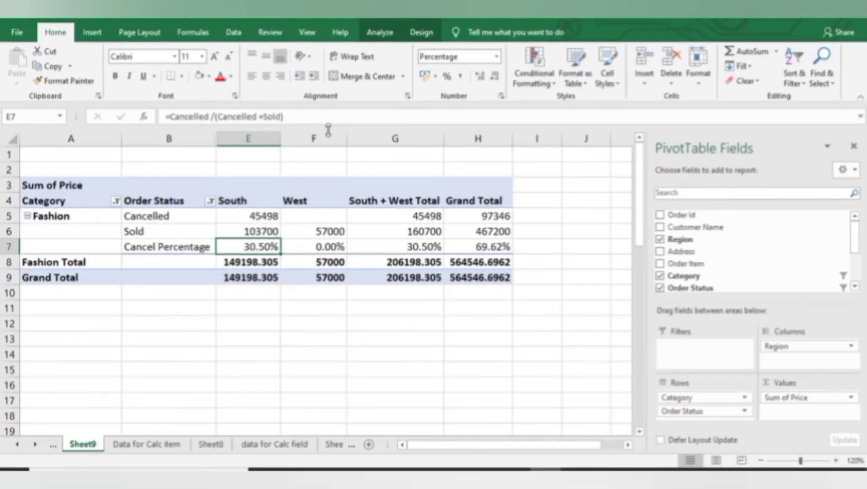
{"action": "left_click", "coordinate": [373, 251]}
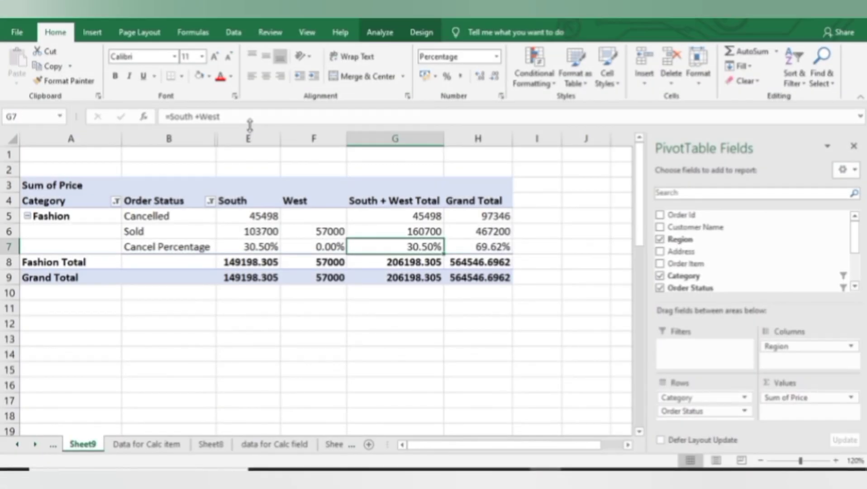
{"action": "key", "text": "Left"}
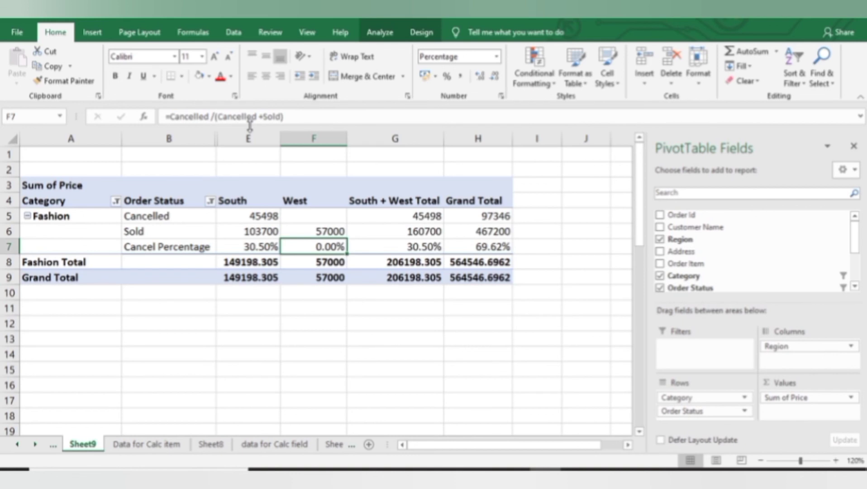
{"action": "key", "text": "Right"}
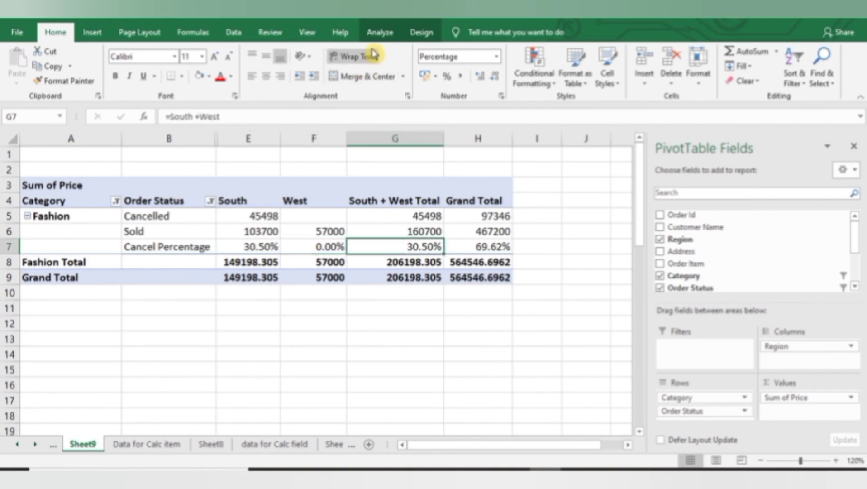
- Move Cancel Percentage below South + West Total in the calculated item solve order
{"action": "left_click", "coordinate": [377, 39]}
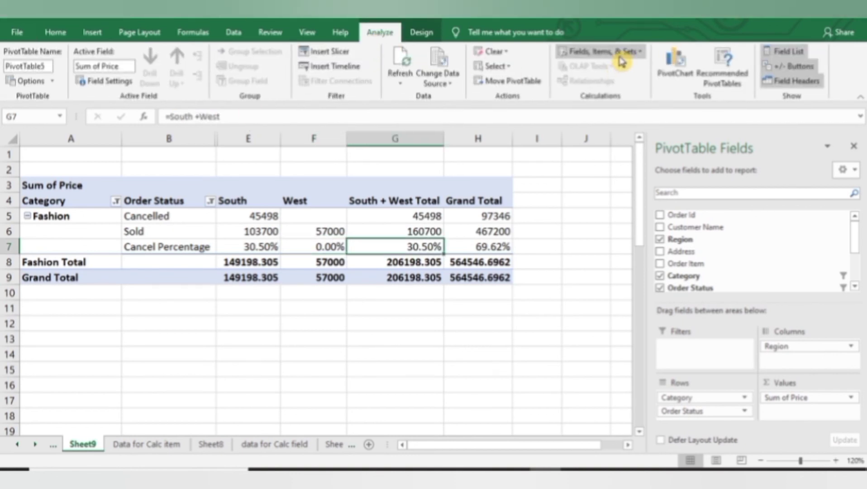
{"action": "left_click", "coordinate": [620, 54]}
{"action": "left_click", "coordinate": [610, 59]}
{"action": "left_click", "coordinate": [618, 100]}
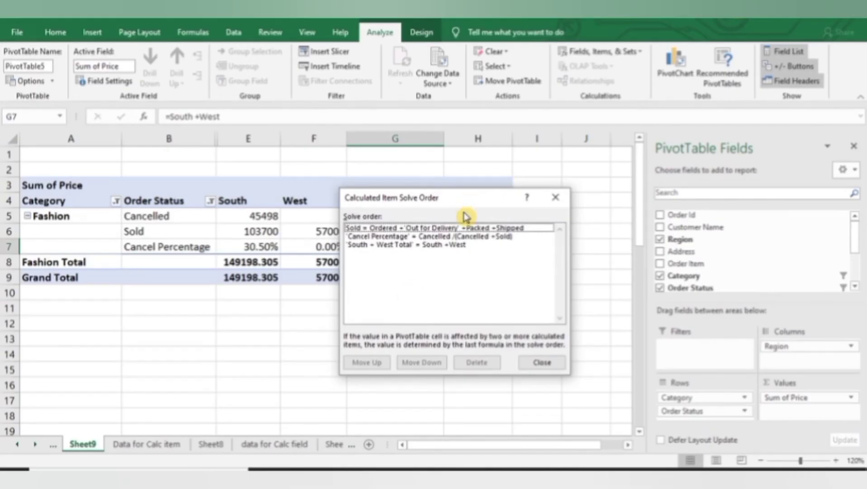
{"action": "left_click", "coordinate": [469, 230]}
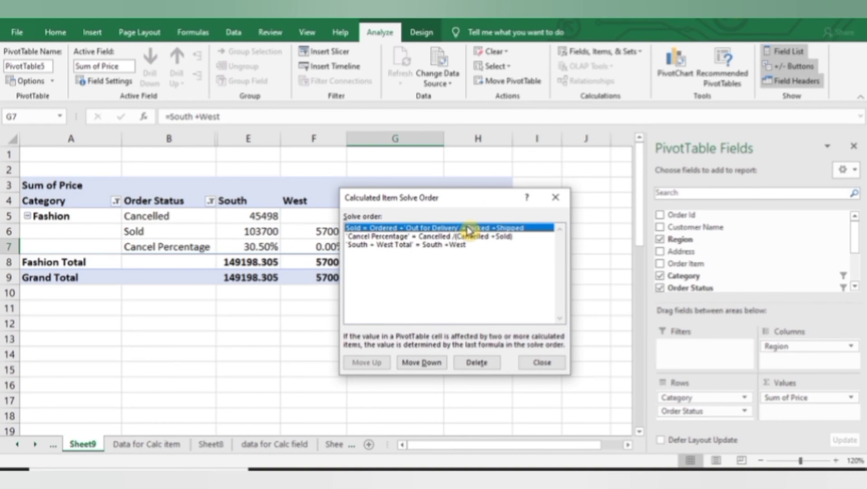
{"action": "left_click", "coordinate": [469, 236]}
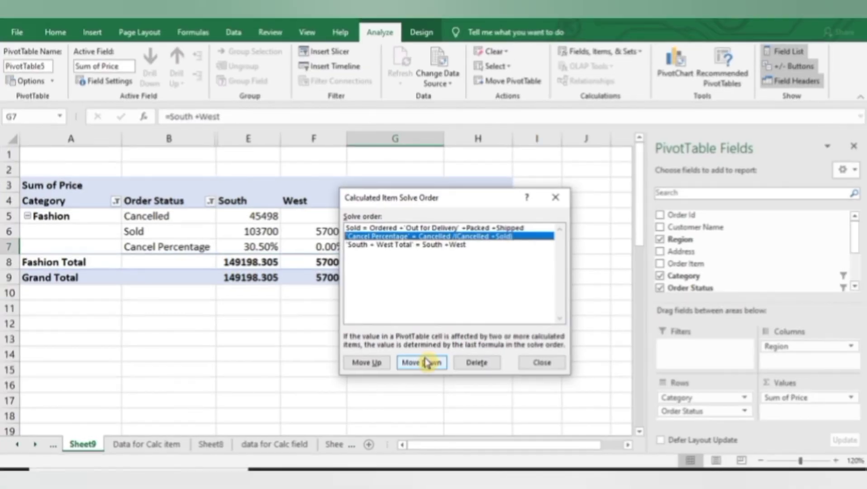
{"action": "left_click", "coordinate": [426, 367]}
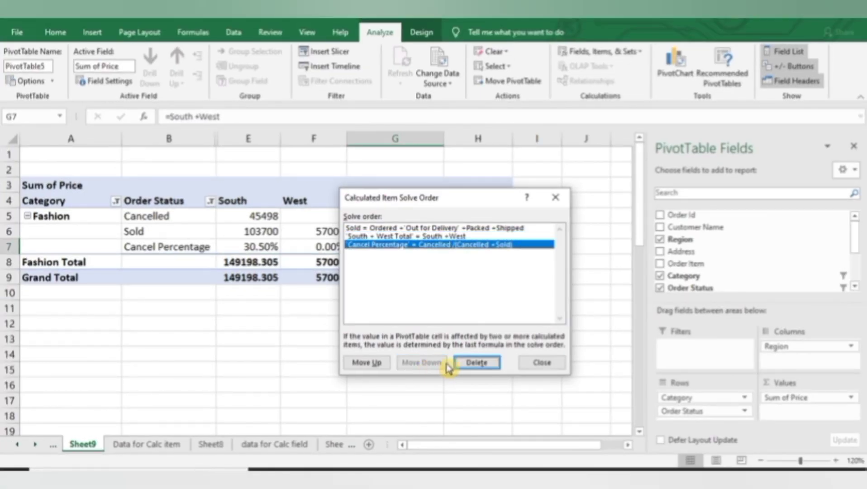
{"action": "left_click", "coordinate": [526, 364]}
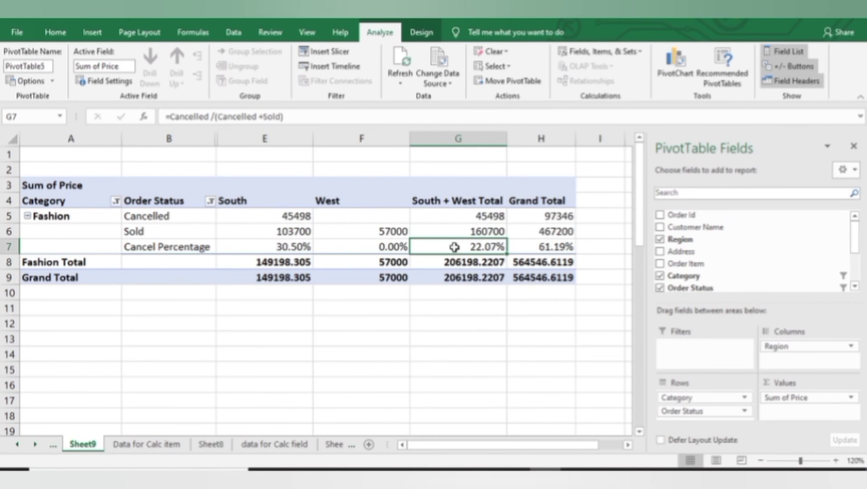
- Check the Cancel Percentage value under South + West Total, then select an empty cell outside the PivotTable
{"action": "mouse_move", "coordinate": [452, 246]}
{"action": "mouse_move", "coordinate": [739, 430]}
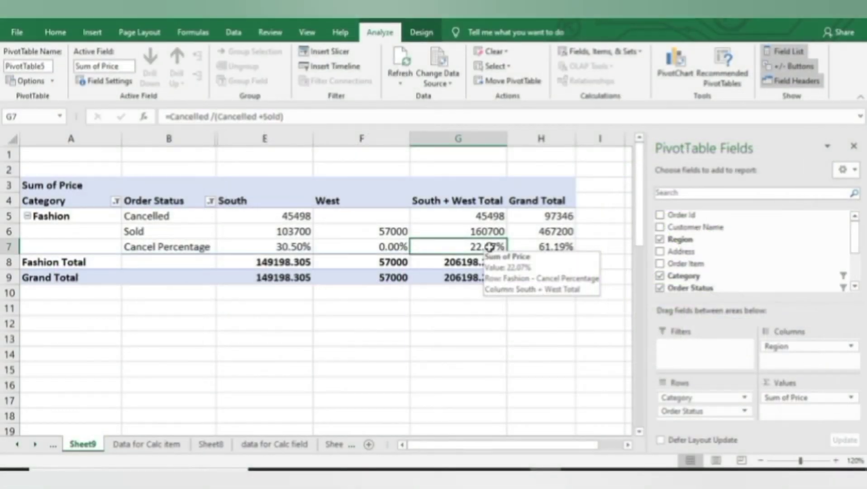
{"action": "left_click", "coordinate": [481, 364]}
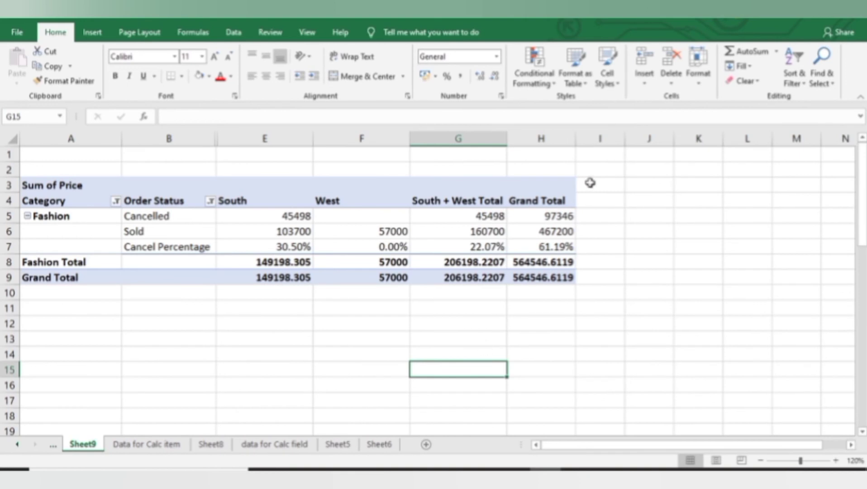
- List the PivotTable's calculated field and calculated item formulas with their solve order on a new sheet
{"action": "left_click", "coordinate": [468, 232]}
{"action": "left_click", "coordinate": [392, 33]}
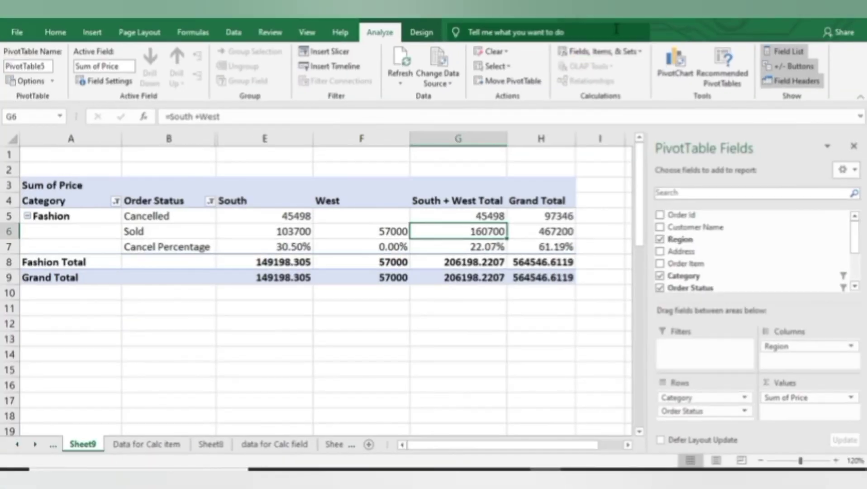
{"action": "left_click", "coordinate": [620, 58]}
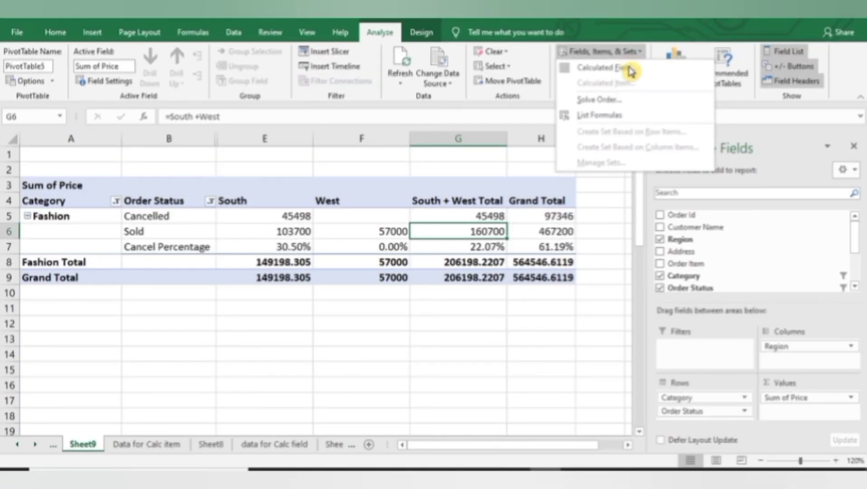
{"action": "left_click", "coordinate": [589, 154]}
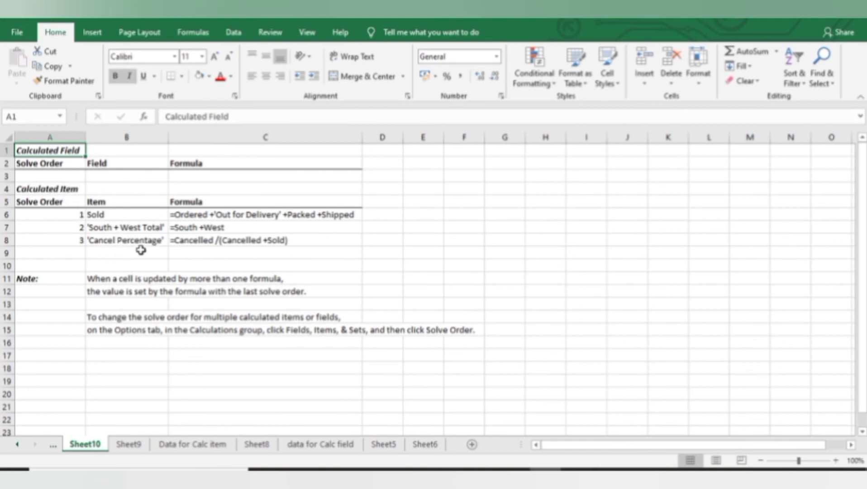
- Return to Sheet9 and inspect the Sold and Cancel Percentage items and the Cancelled cell under West
{"action": "left_click", "coordinate": [144, 447]}
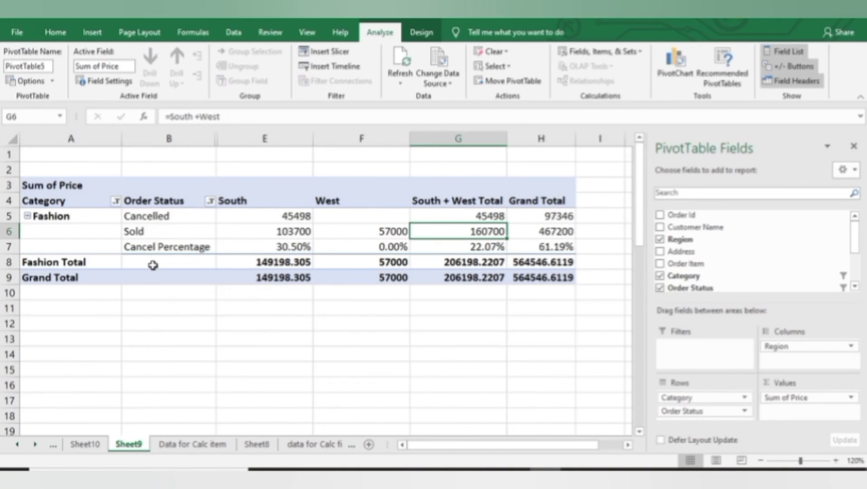
{"action": "left_click", "coordinate": [151, 233]}
{"action": "left_click", "coordinate": [164, 247]}
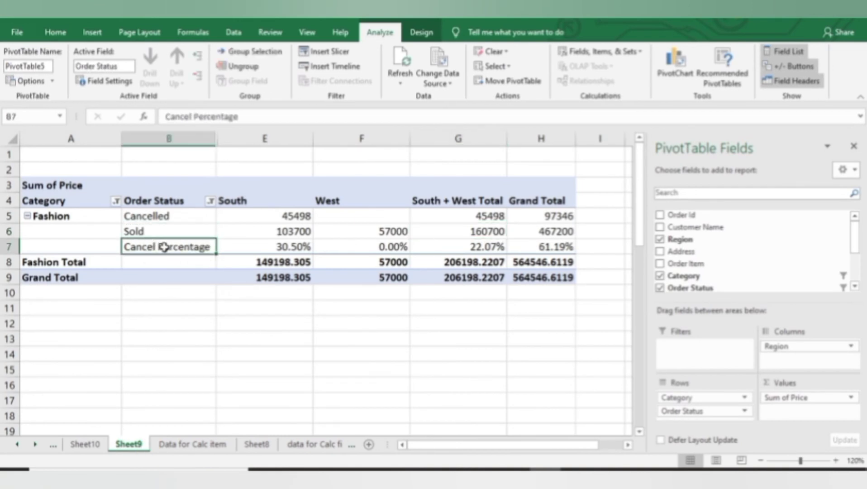
{"action": "left_click", "coordinate": [356, 220]}
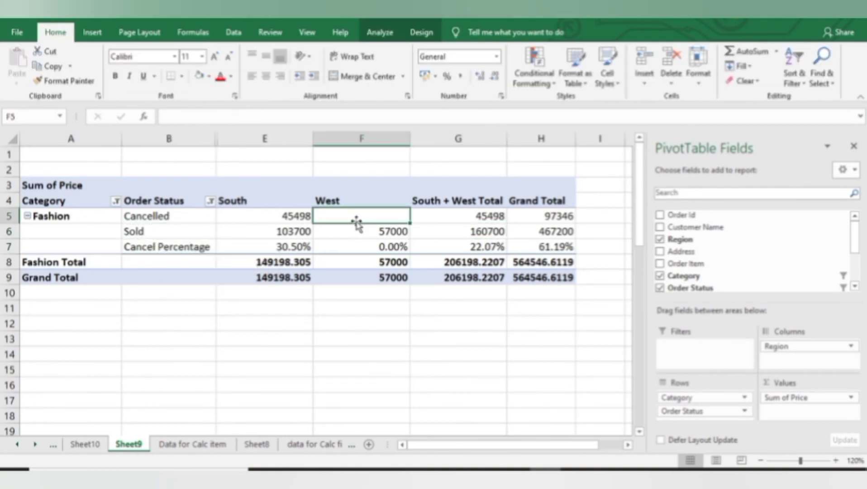